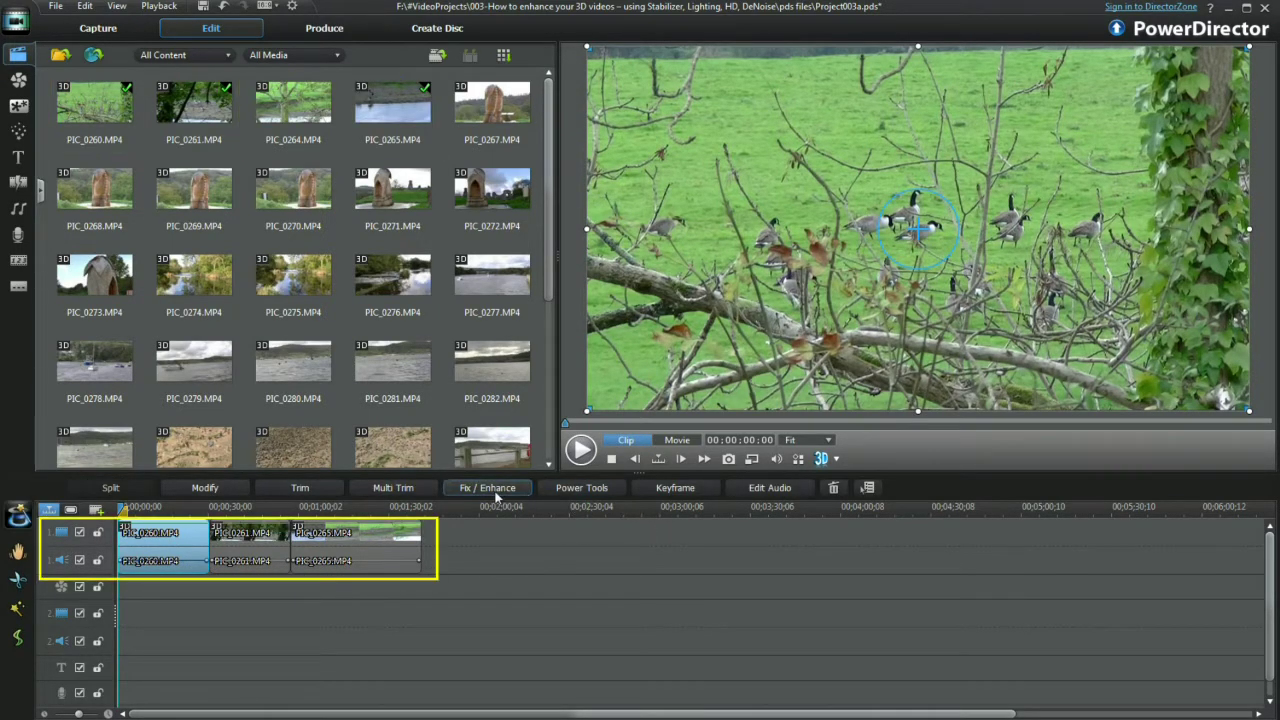
Enable Stabilizer on the goose clip with split comparison preview, and play the before/after preview
{"action": "left_click", "coordinate": [488, 488]}
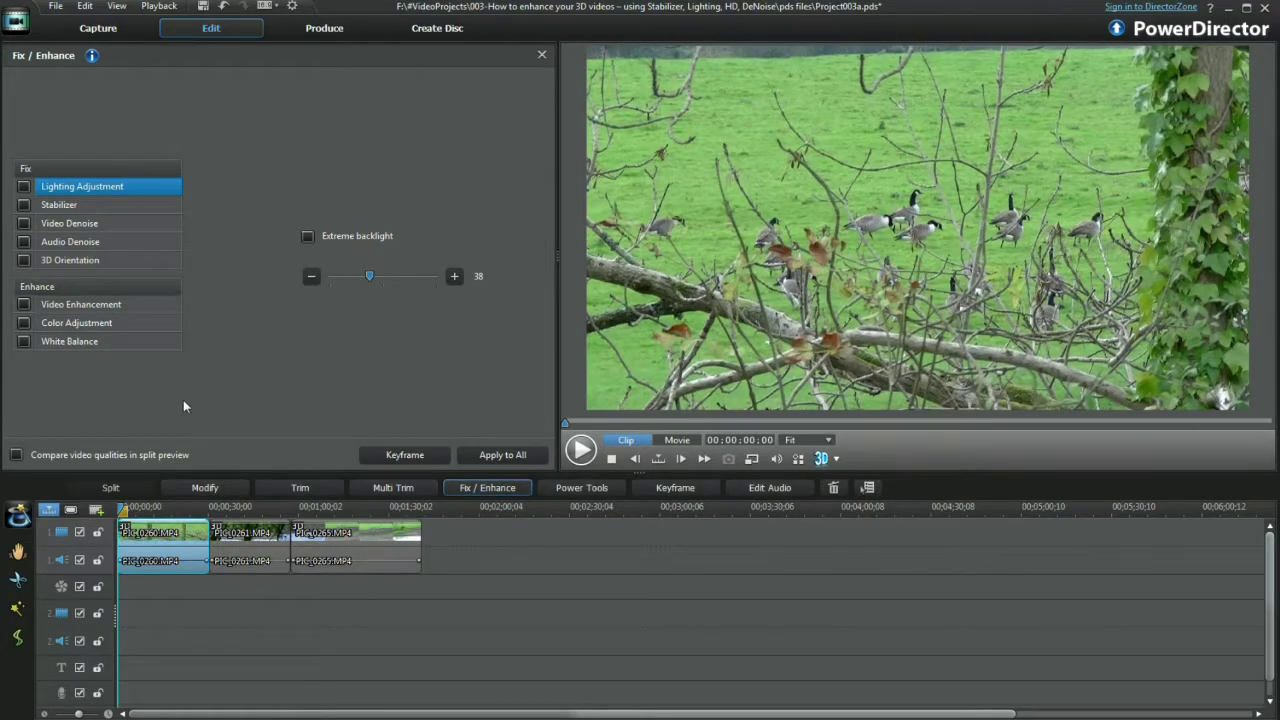
{"action": "left_click", "coordinate": [16, 455]}
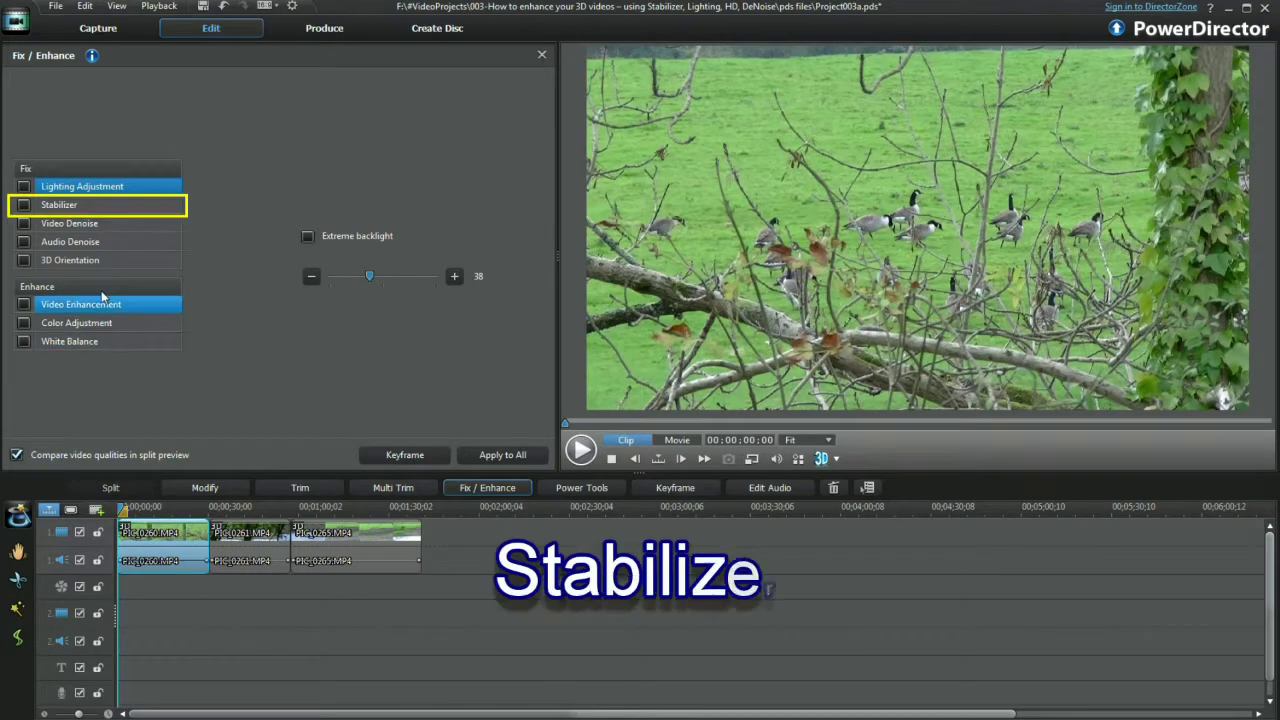
{"action": "left_click", "coordinate": [23, 205]}
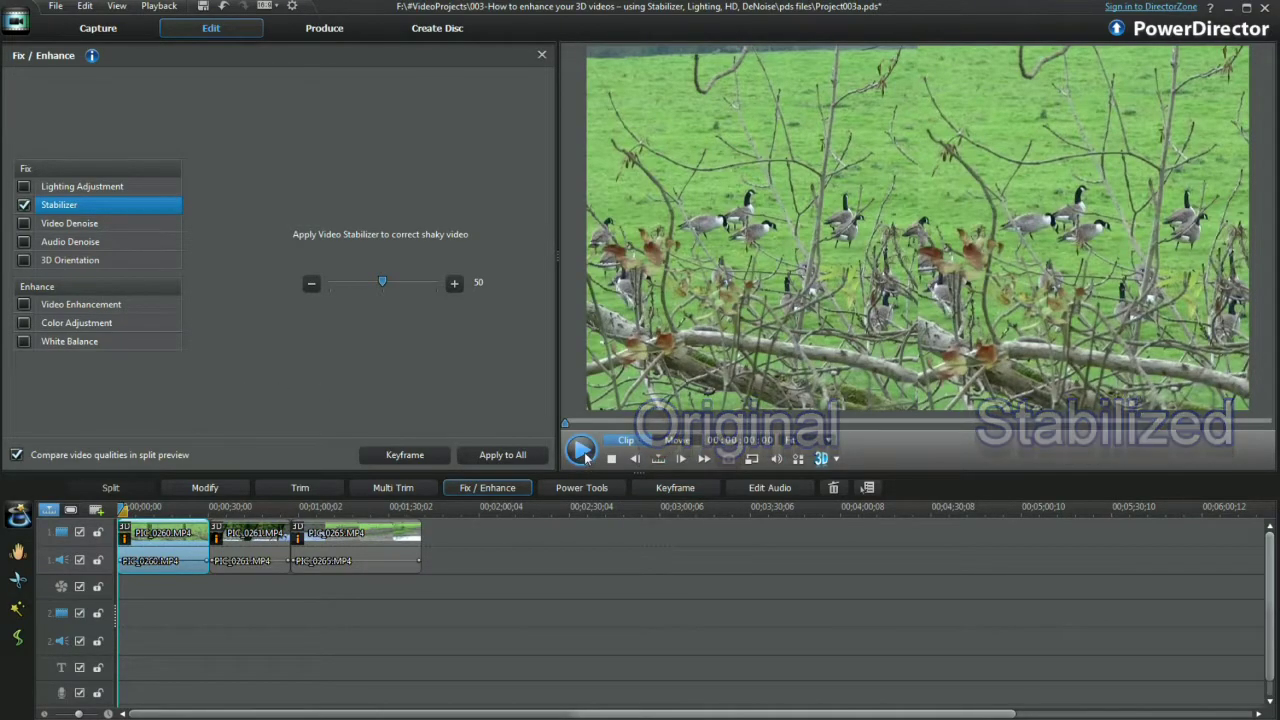
{"action": "left_click", "coordinate": [580, 449]}
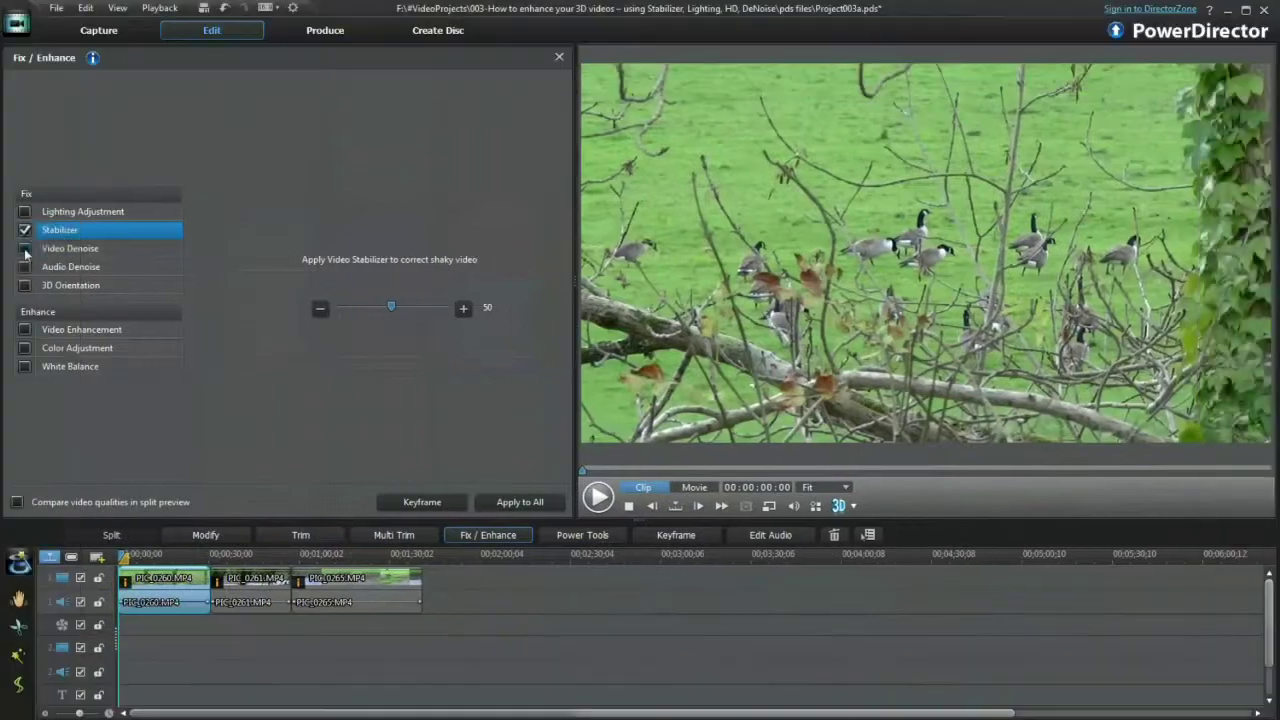
Try Video and Audio Denoise and their options, then switch denoise back off
{"action": "left_click", "coordinate": [24, 248]}
{"action": "left_click", "coordinate": [24, 266]}
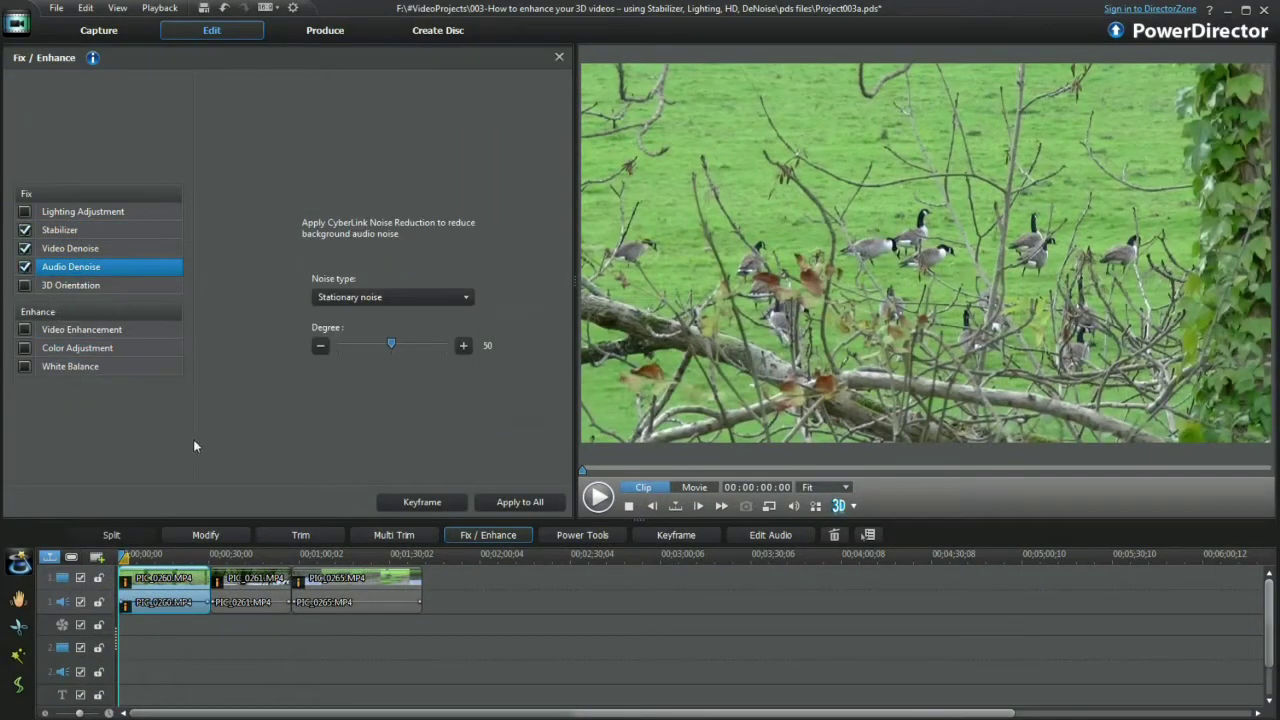
{"action": "left_click", "coordinate": [390, 297]}
{"action": "left_click", "coordinate": [70, 248]}
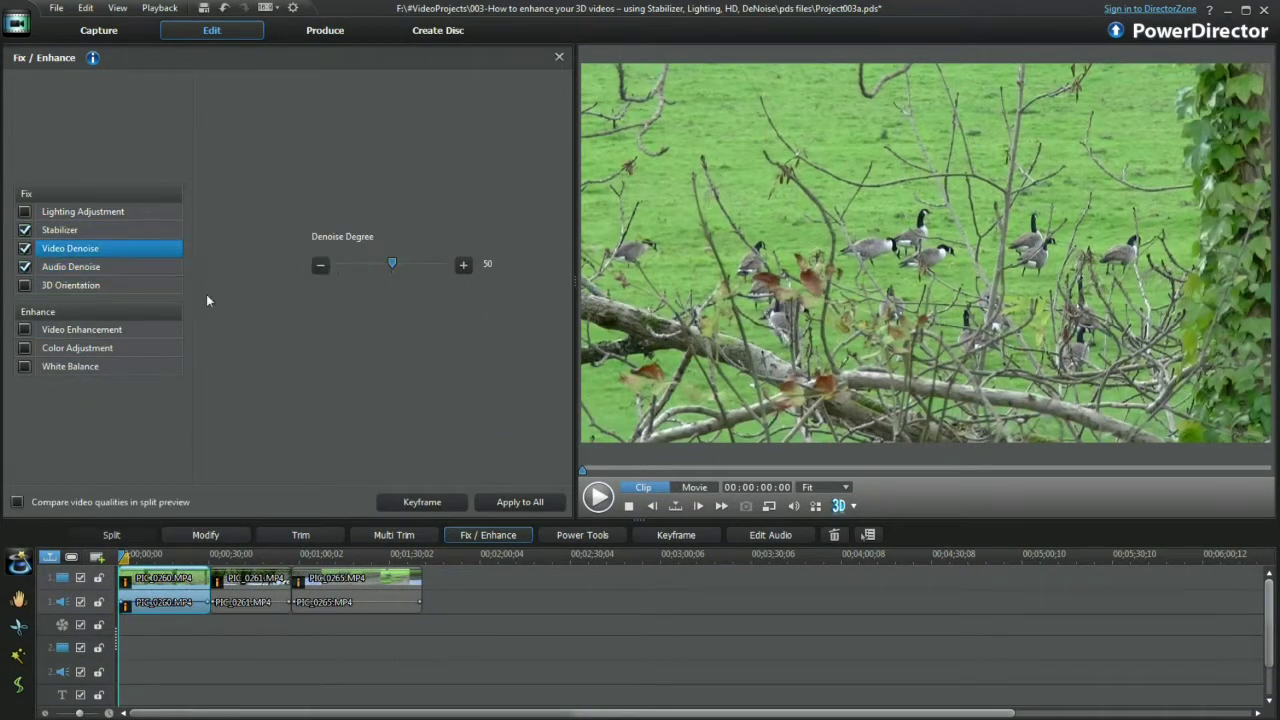
{"action": "left_click", "coordinate": [24, 266]}
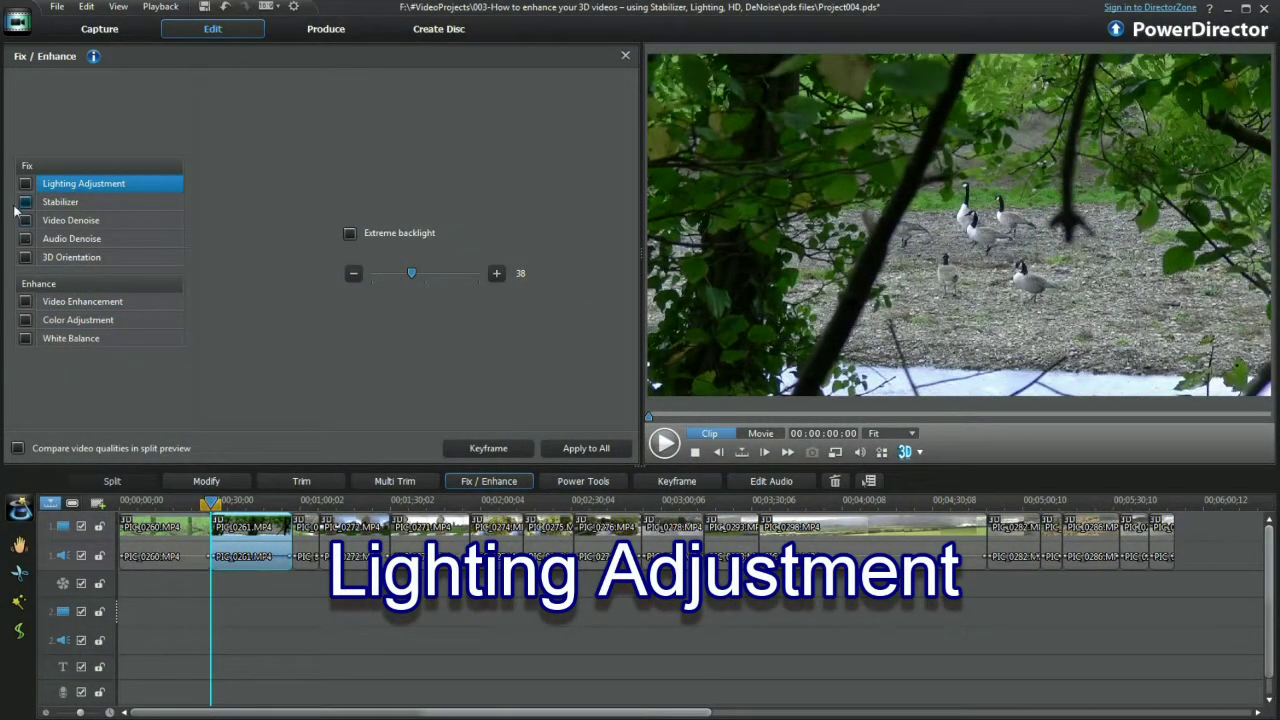
Turn on split comparison and Lighting Adjustment for the dark geese clip, then for sculpture clip PIC_0270
{"action": "left_click", "coordinate": [18, 449]}
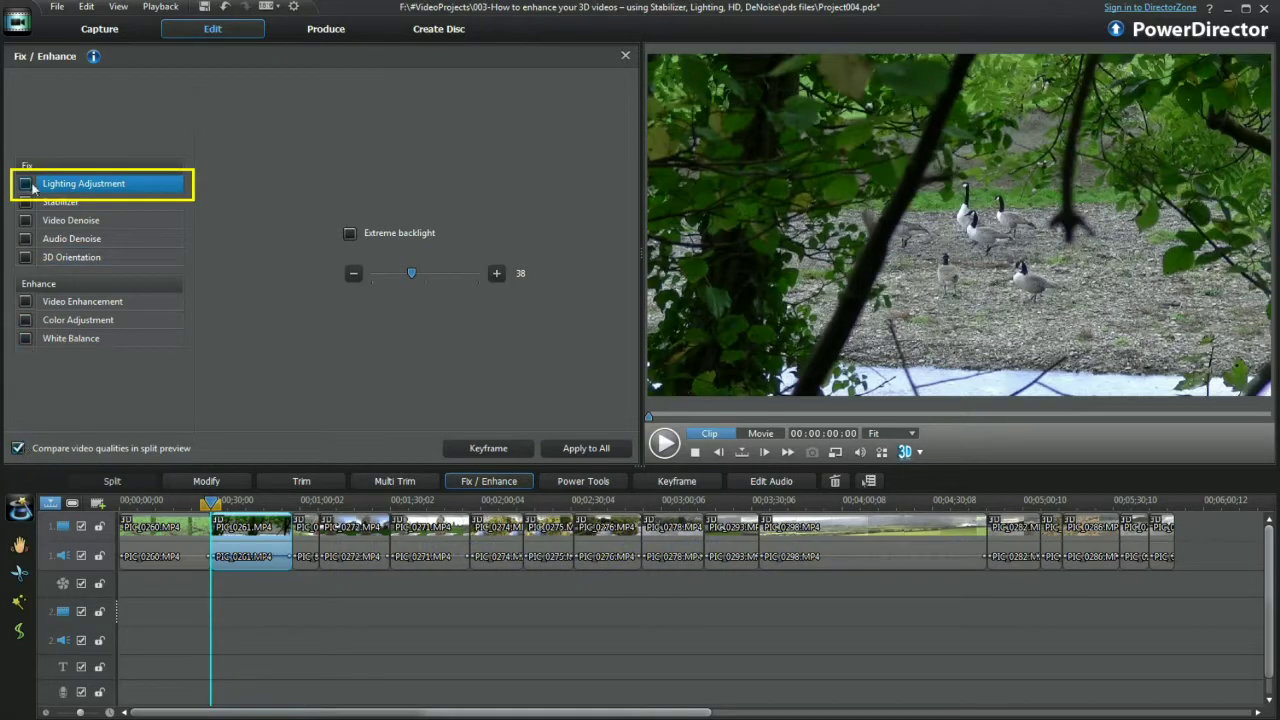
{"action": "left_click", "coordinate": [25, 184]}
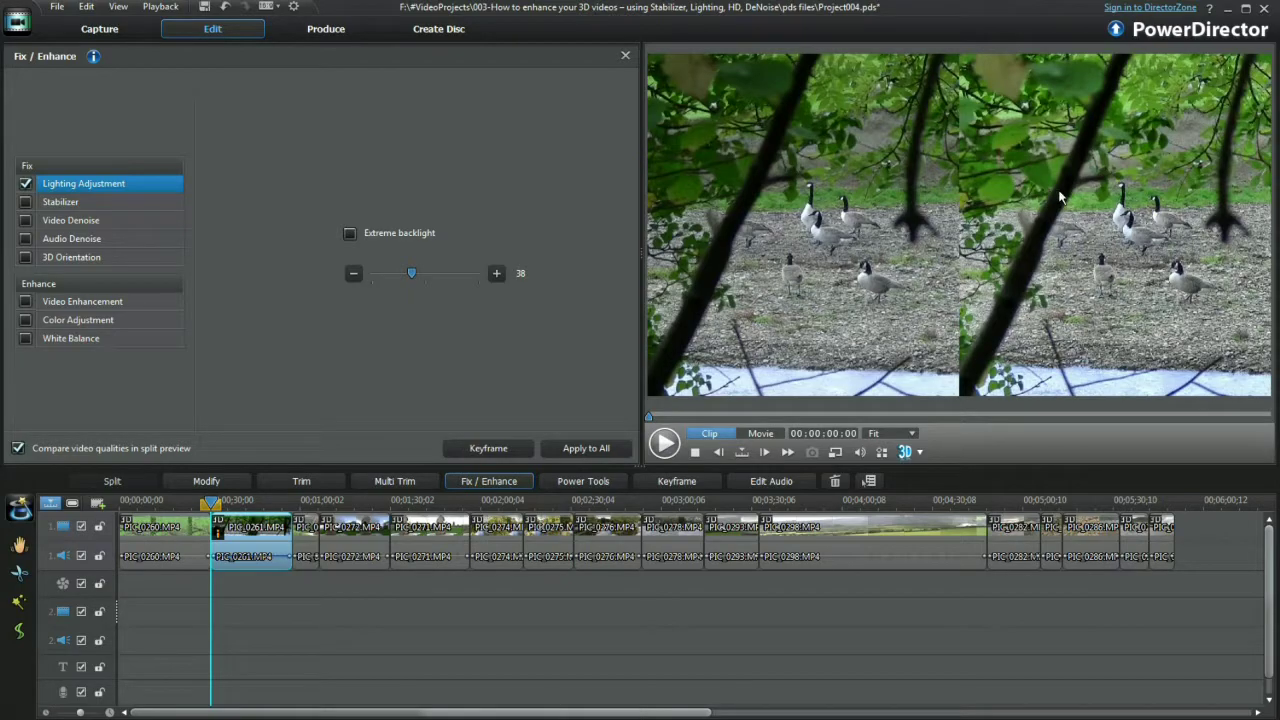
{"action": "left_click", "coordinate": [308, 553]}
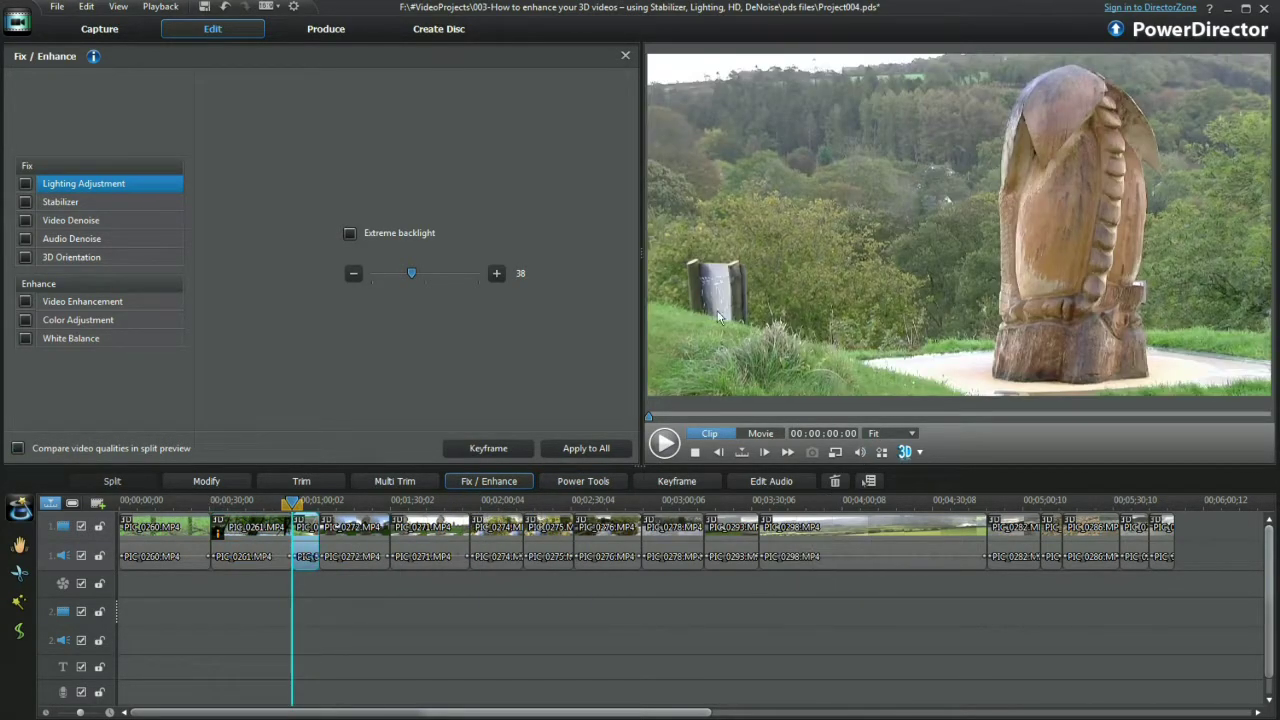
{"action": "left_click", "coordinate": [25, 183]}
Compare the sculpture side by side, disable extreme backlight, and tune lighting strength to about 33
{"action": "left_click", "coordinate": [17, 448]}
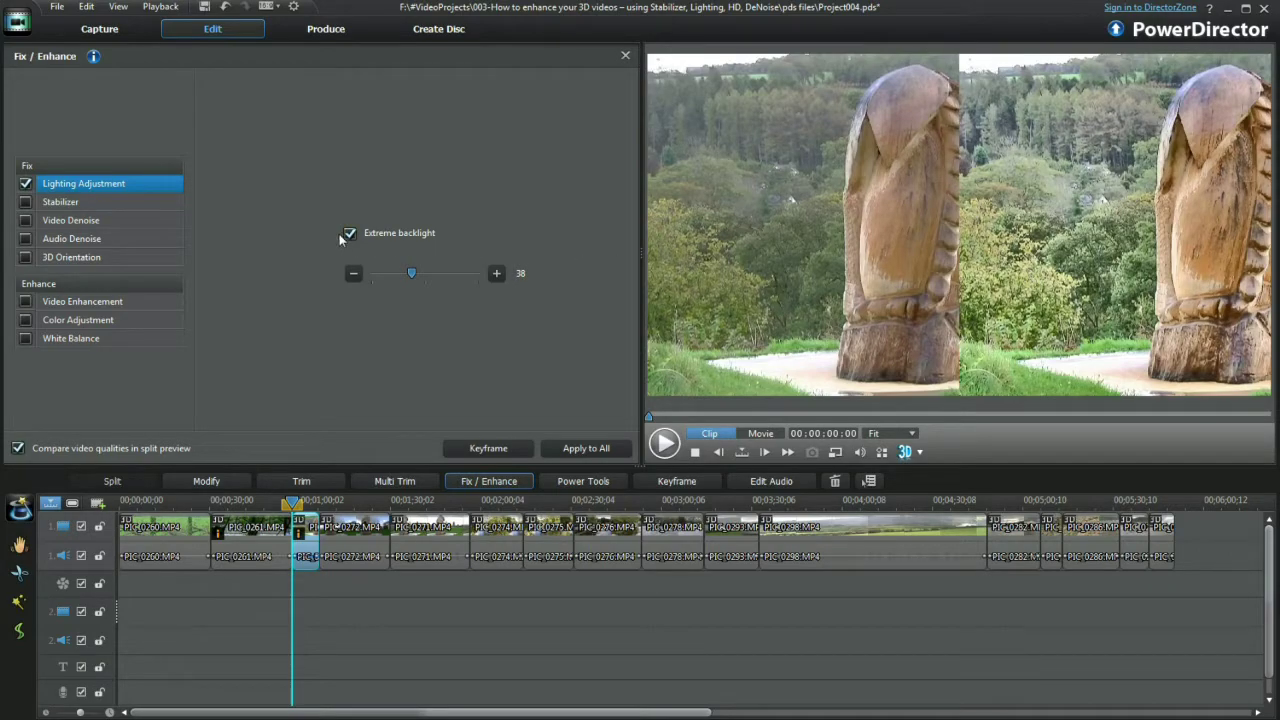
{"action": "left_click", "coordinate": [343, 236]}
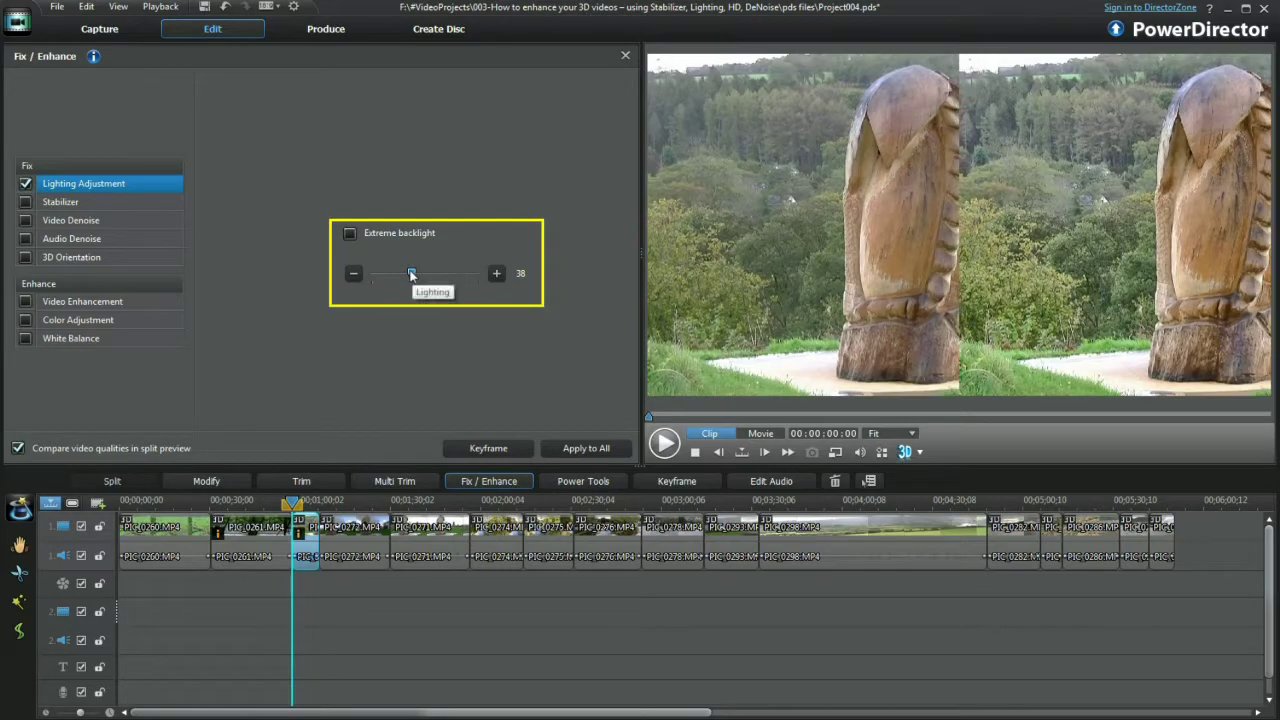
{"action": "left_click_drag", "start_coordinate": [411, 274], "coordinate": [445, 273]}
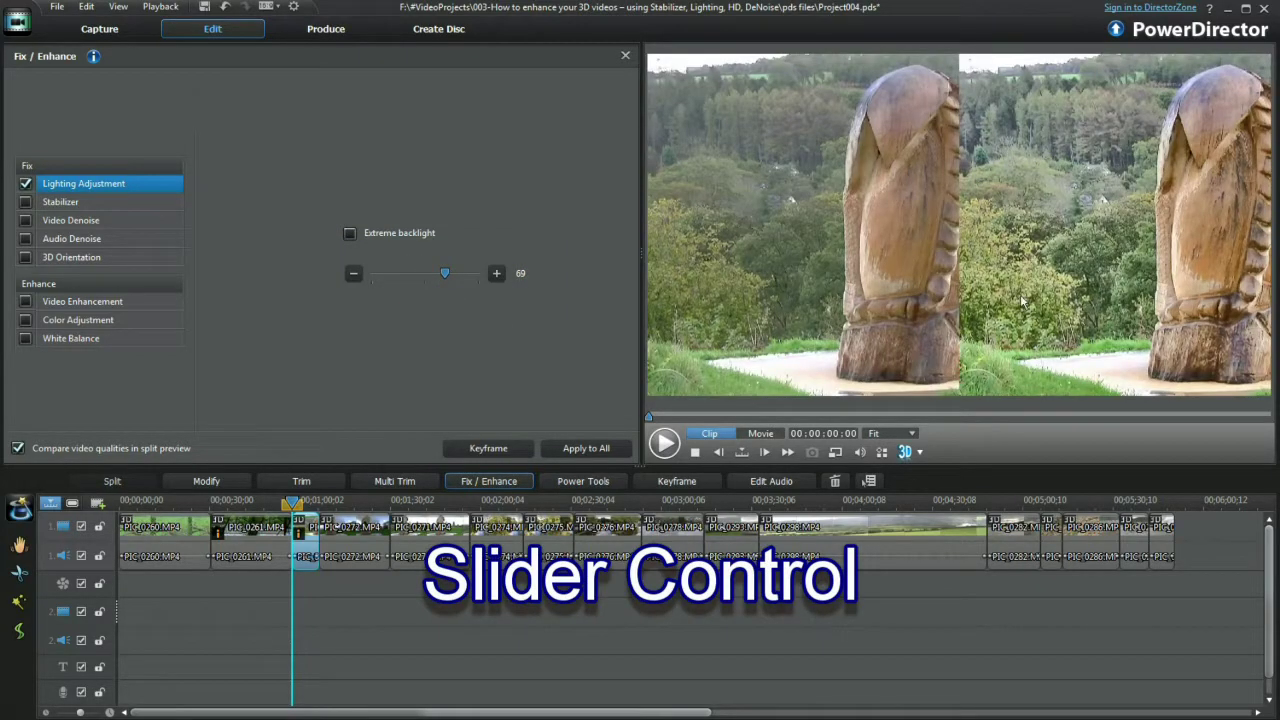
{"action": "left_click_drag", "start_coordinate": [445, 273], "coordinate": [411, 274]}
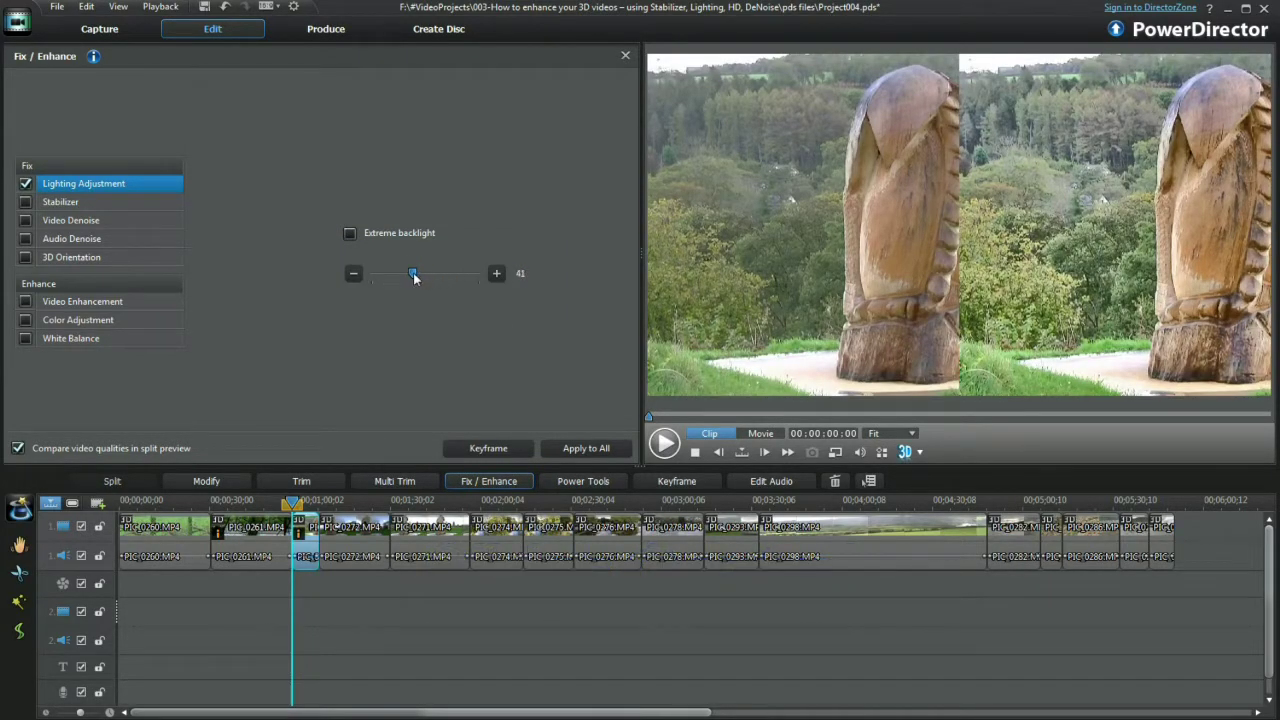
{"action": "left_click", "coordinate": [355, 277]}
{"action": "left_click_drag", "start_coordinate": [411, 273], "coordinate": [395, 273]}
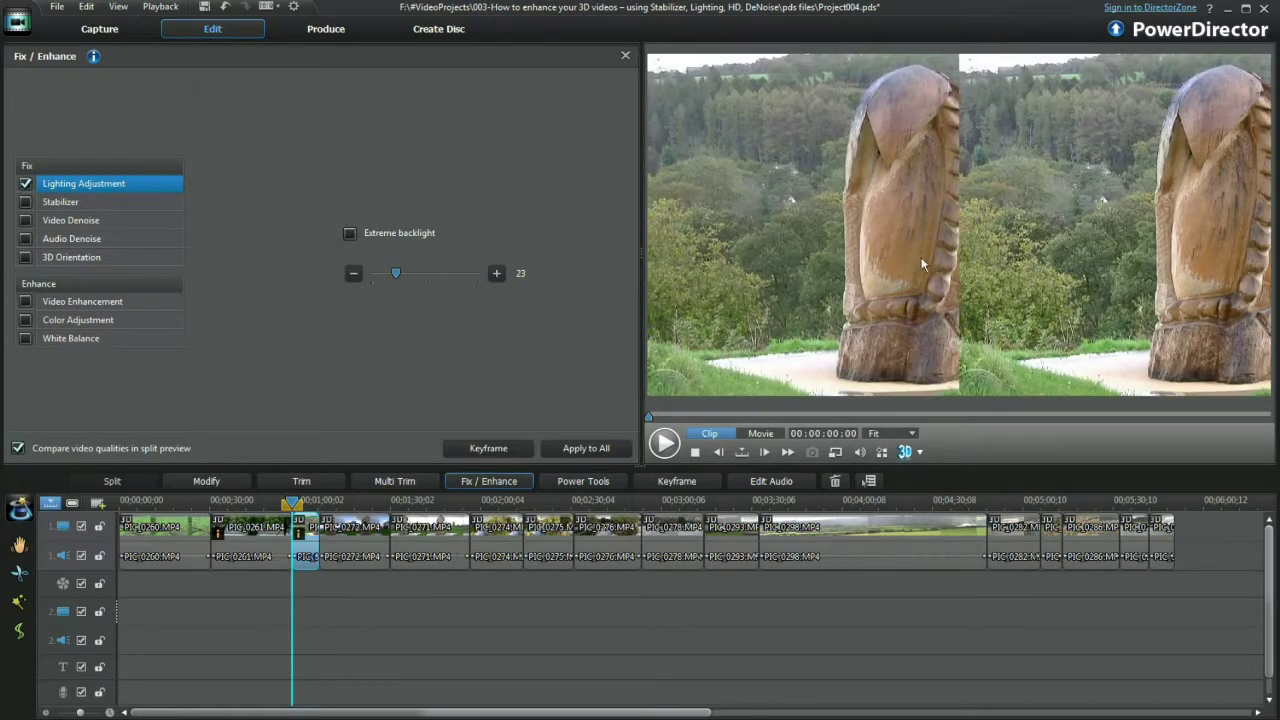
{"action": "left_click_drag", "start_coordinate": [396, 274], "coordinate": [405, 277]}
{"action": "left_click", "coordinate": [495, 272]}
{"action": "left_click", "coordinate": [495, 272]}
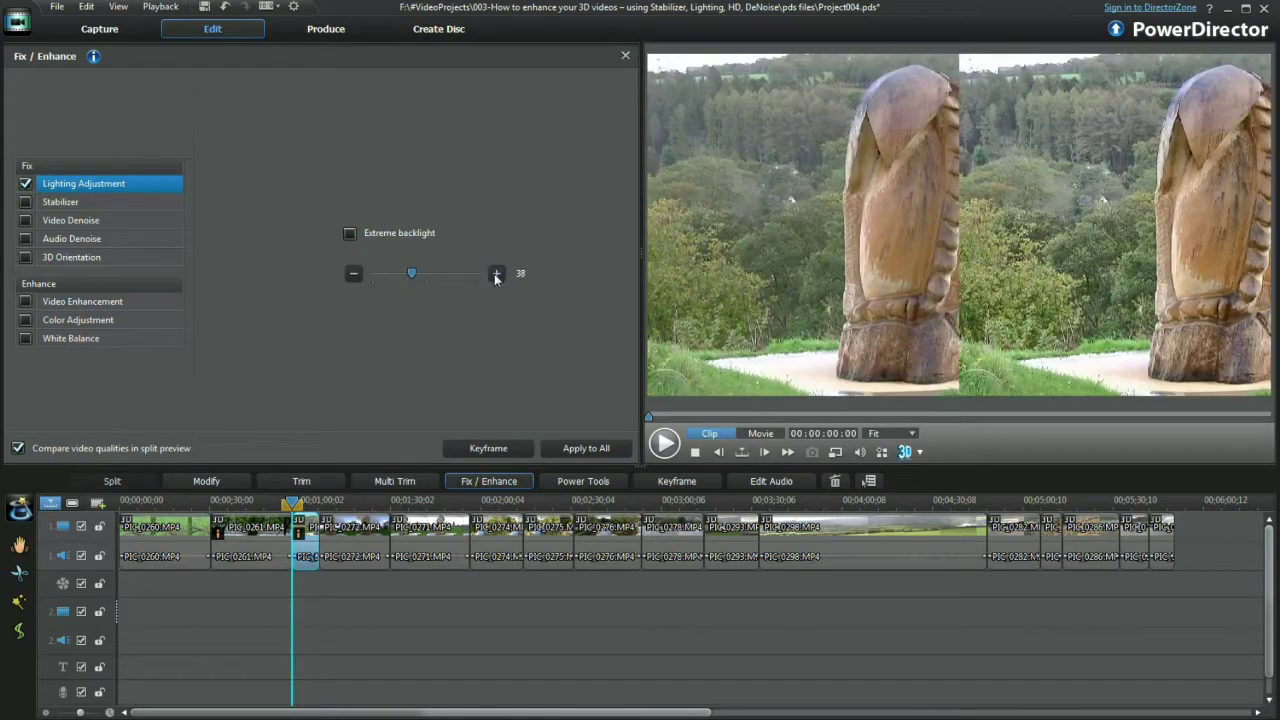
{"action": "left_click", "coordinate": [353, 273]}
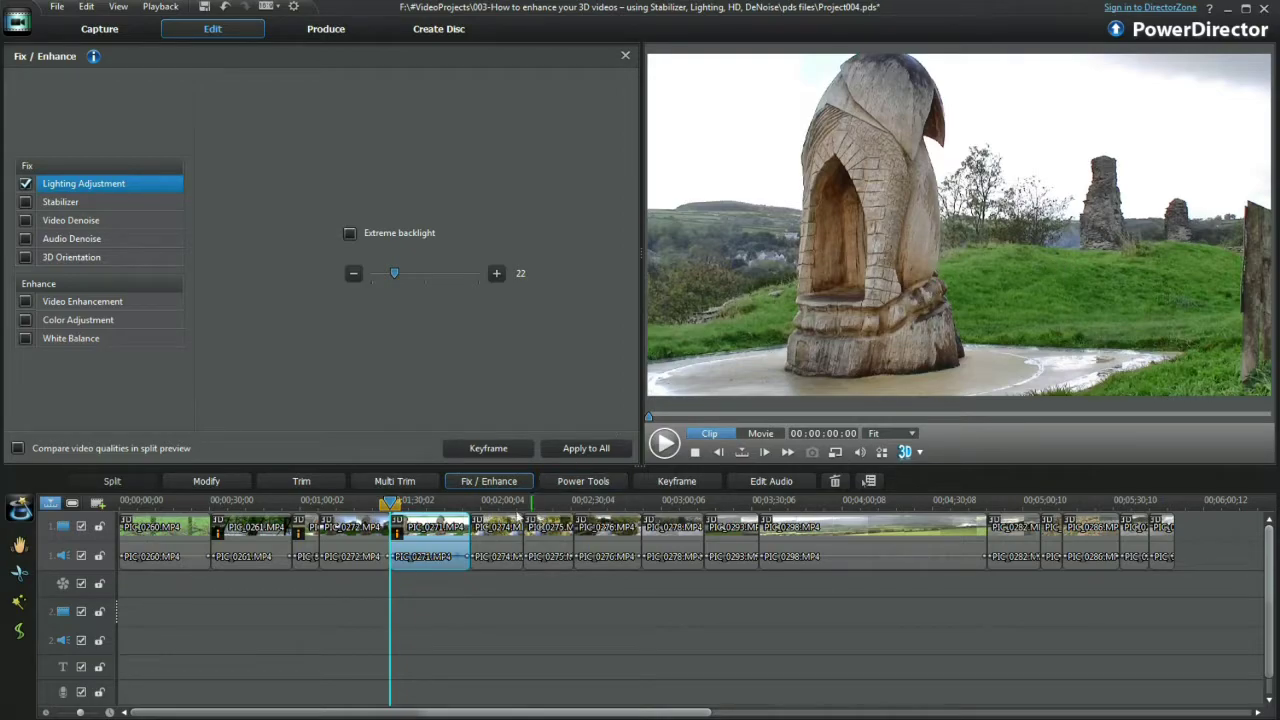
Select river clip PIC_0274, turn off split comparison, and lower its lighting strength to about 22
{"action": "left_click", "coordinate": [508, 528]}
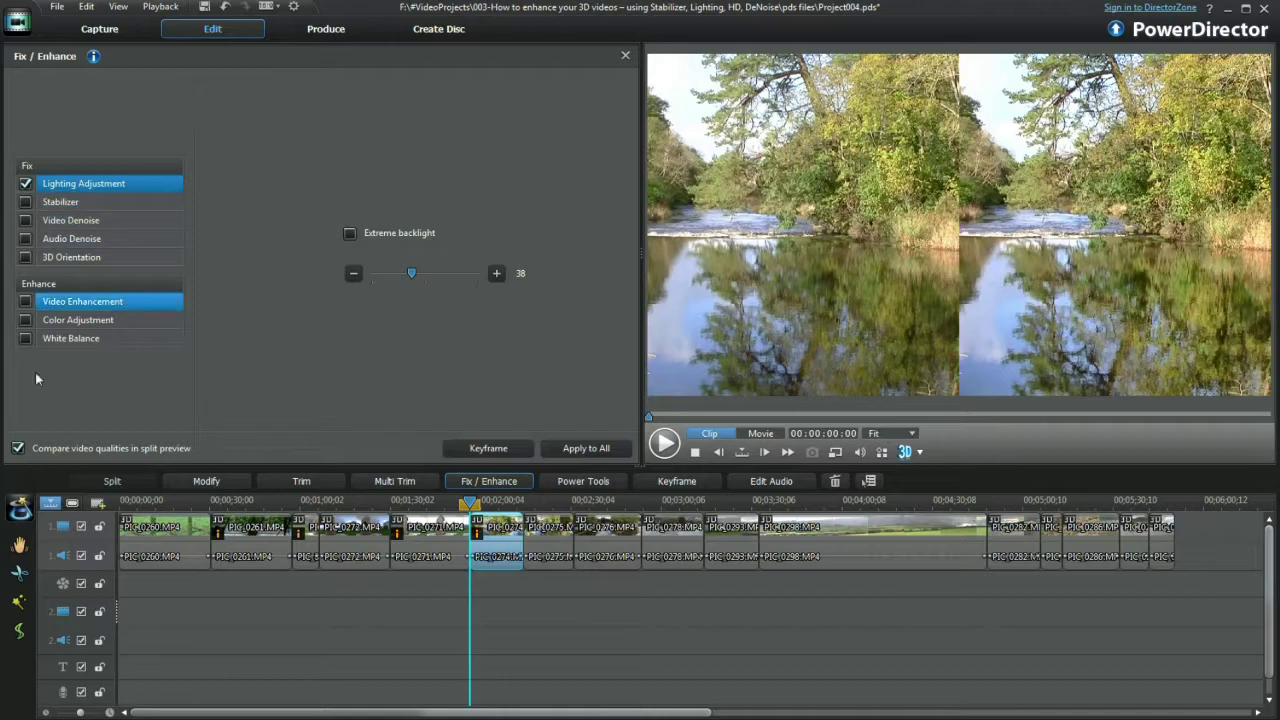
{"action": "left_click", "coordinate": [18, 448]}
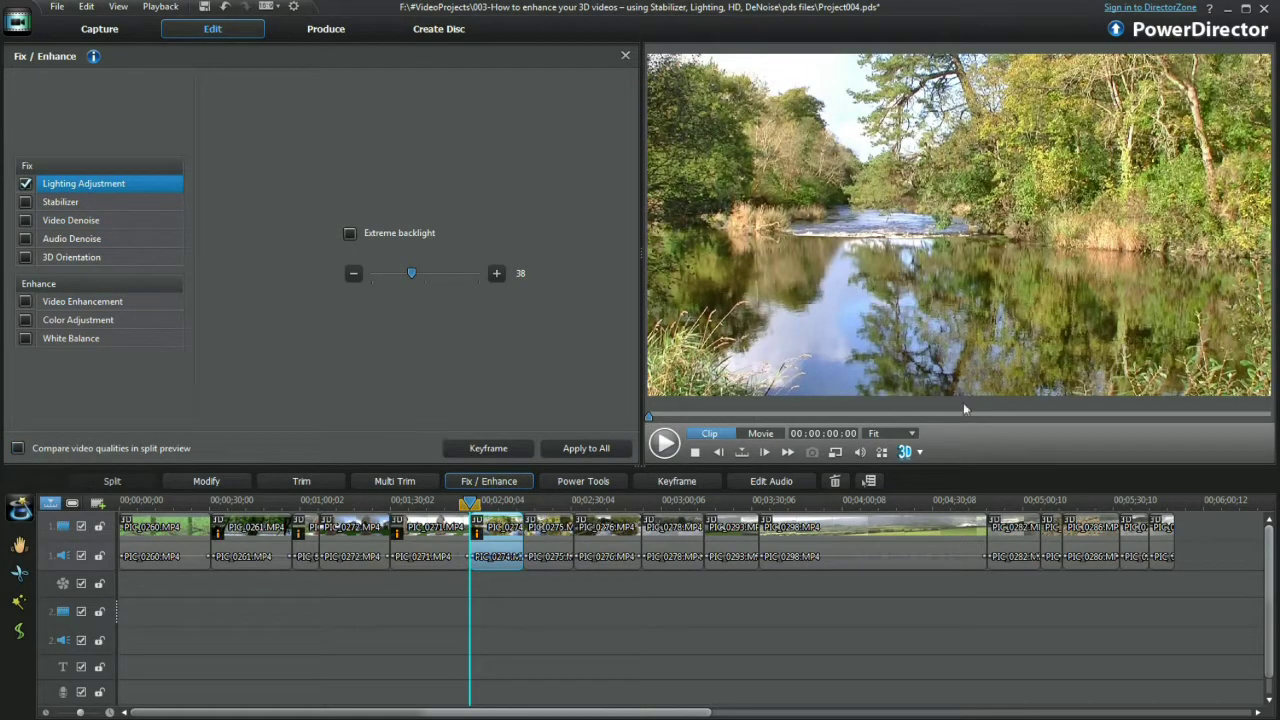
{"action": "left_click_drag", "start_coordinate": [413, 276], "coordinate": [392, 279]}
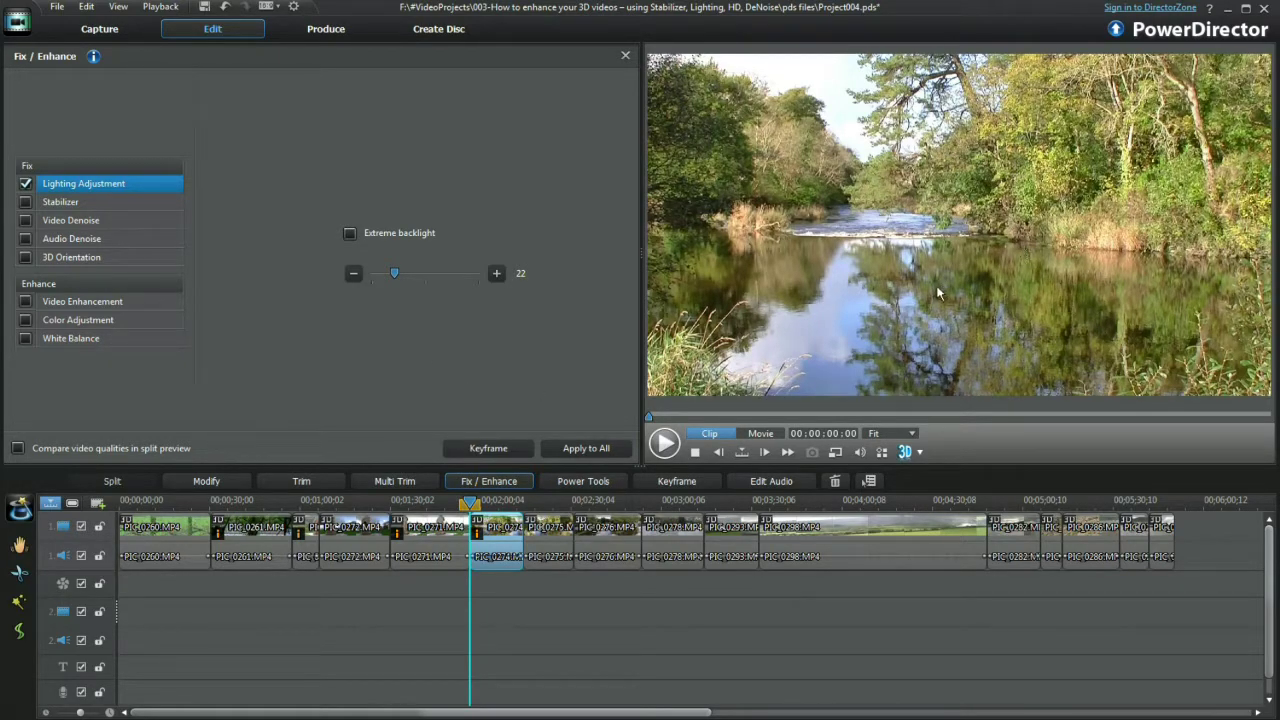
{"action": "left_click_drag", "start_coordinate": [394, 279], "coordinate": [391, 280]}
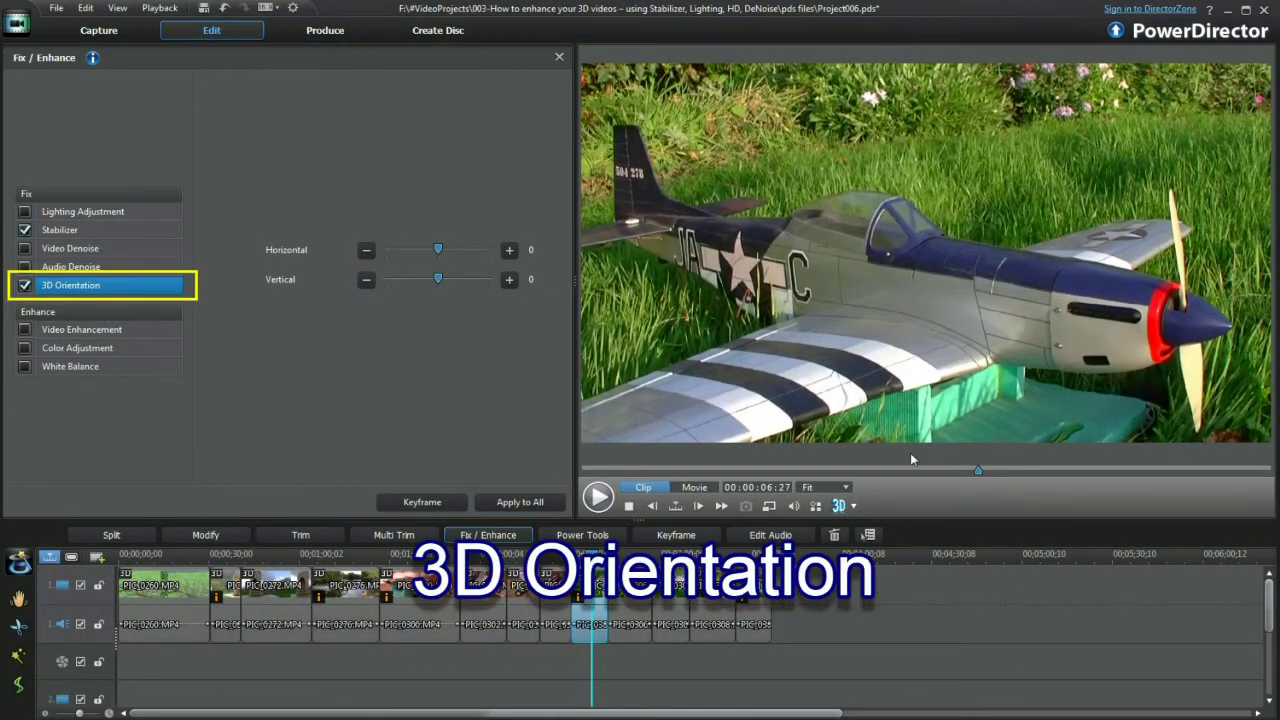
Check the 3D display modes, then sweep the horizontal 3D shift from 100 to -100 and back to 0
{"action": "left_click", "coordinate": [855, 507]}
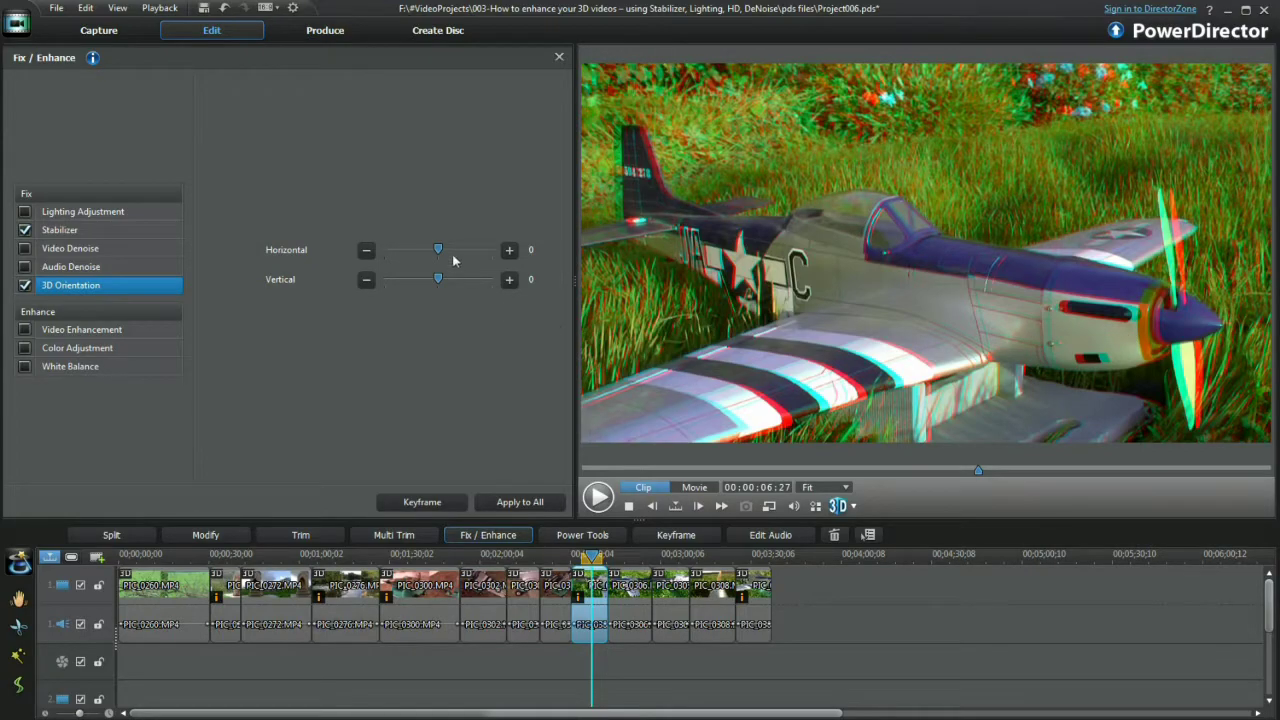
{"action": "left_click_drag", "start_coordinate": [438, 250], "coordinate": [493, 255]}
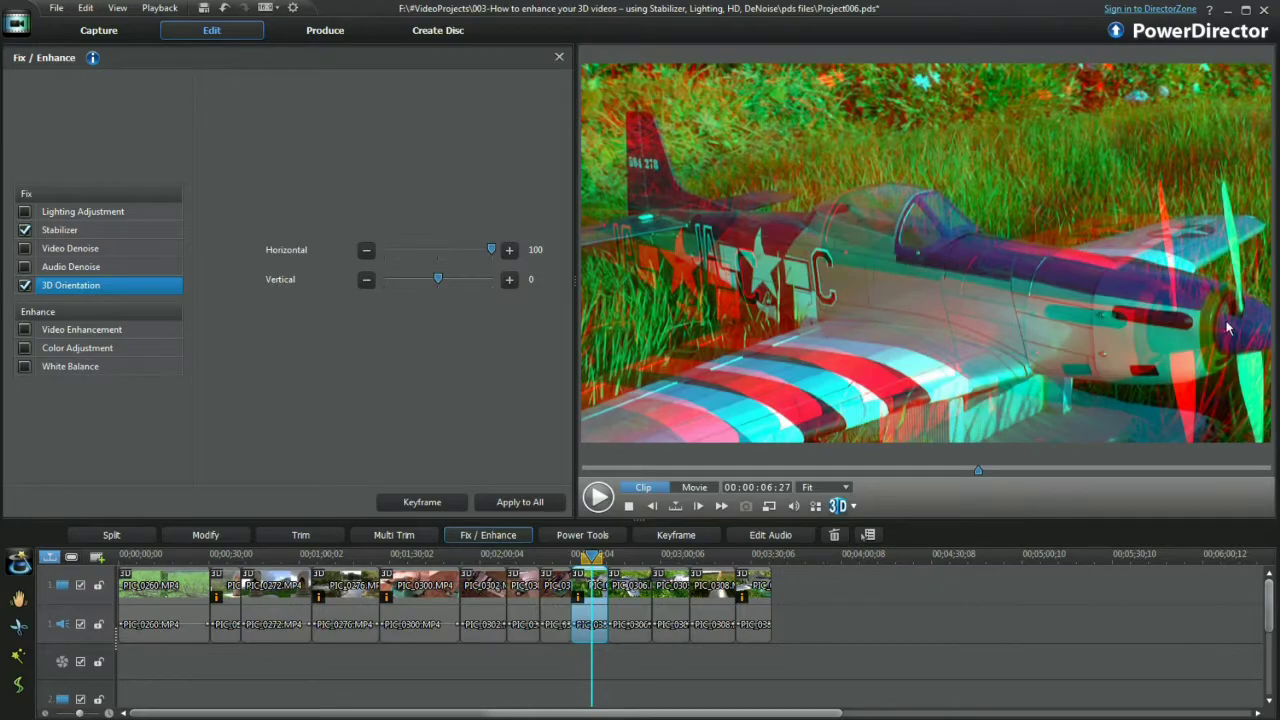
{"action": "left_click_drag", "start_coordinate": [491, 250], "coordinate": [466, 252]}
{"action": "left_click", "coordinate": [366, 251]}
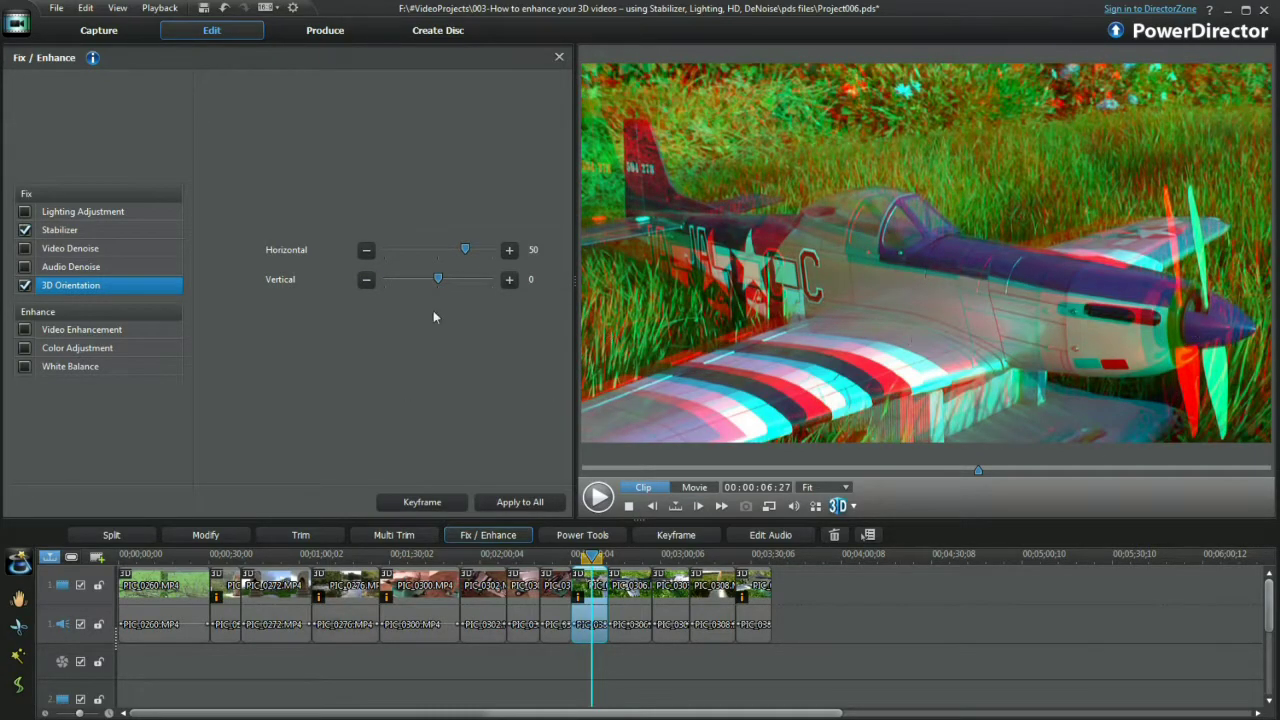
{"action": "left_click", "coordinate": [410, 251]}
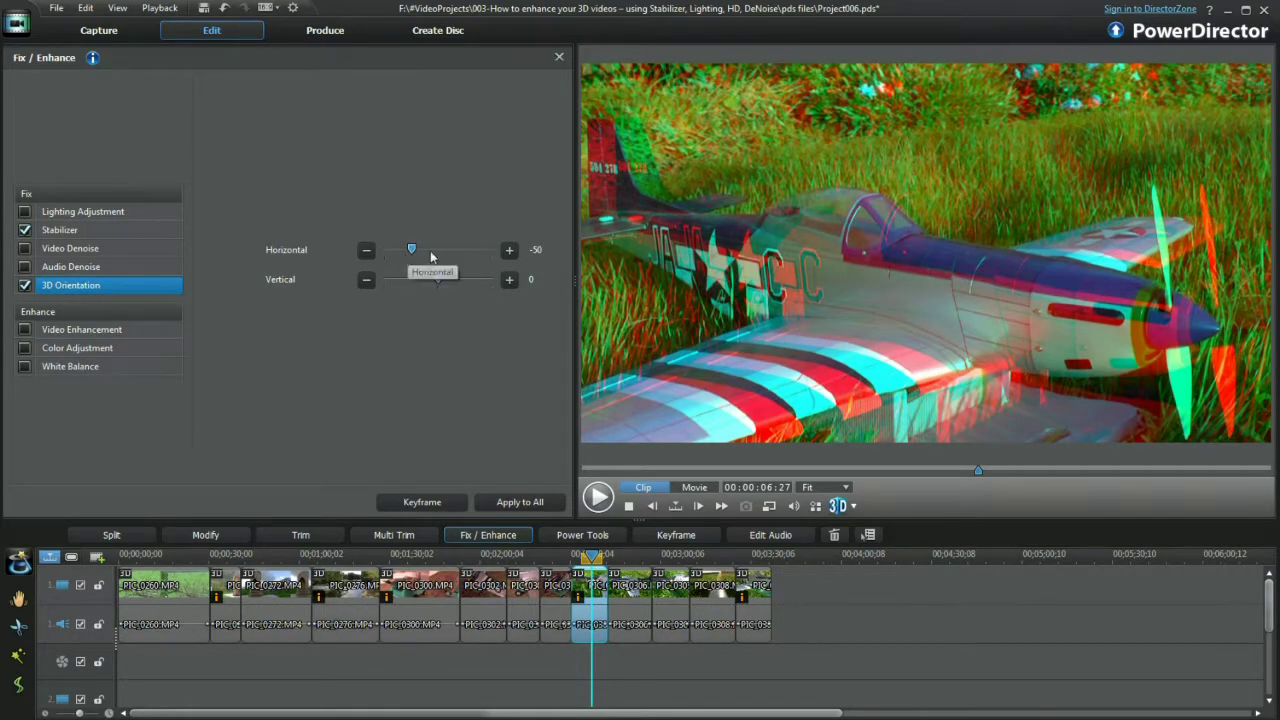
{"action": "left_click_drag", "start_coordinate": [411, 249], "coordinate": [382, 251]}
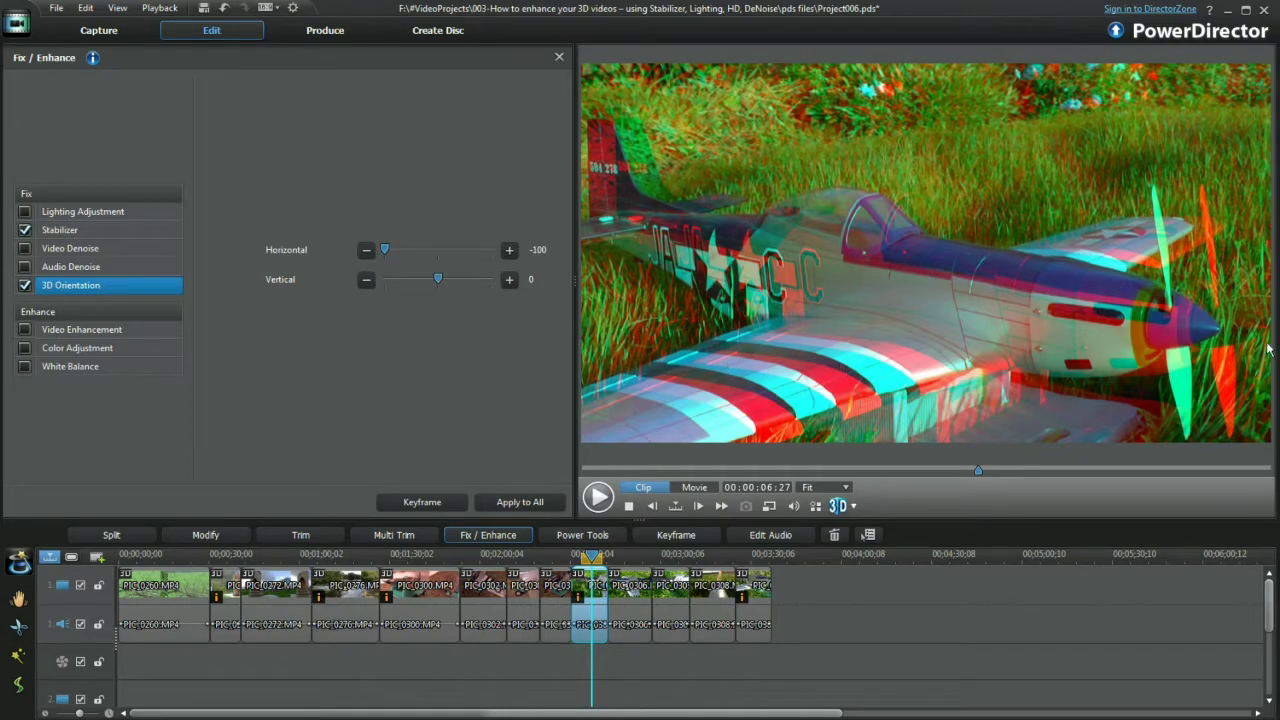
{"action": "left_click", "coordinate": [437, 250]}
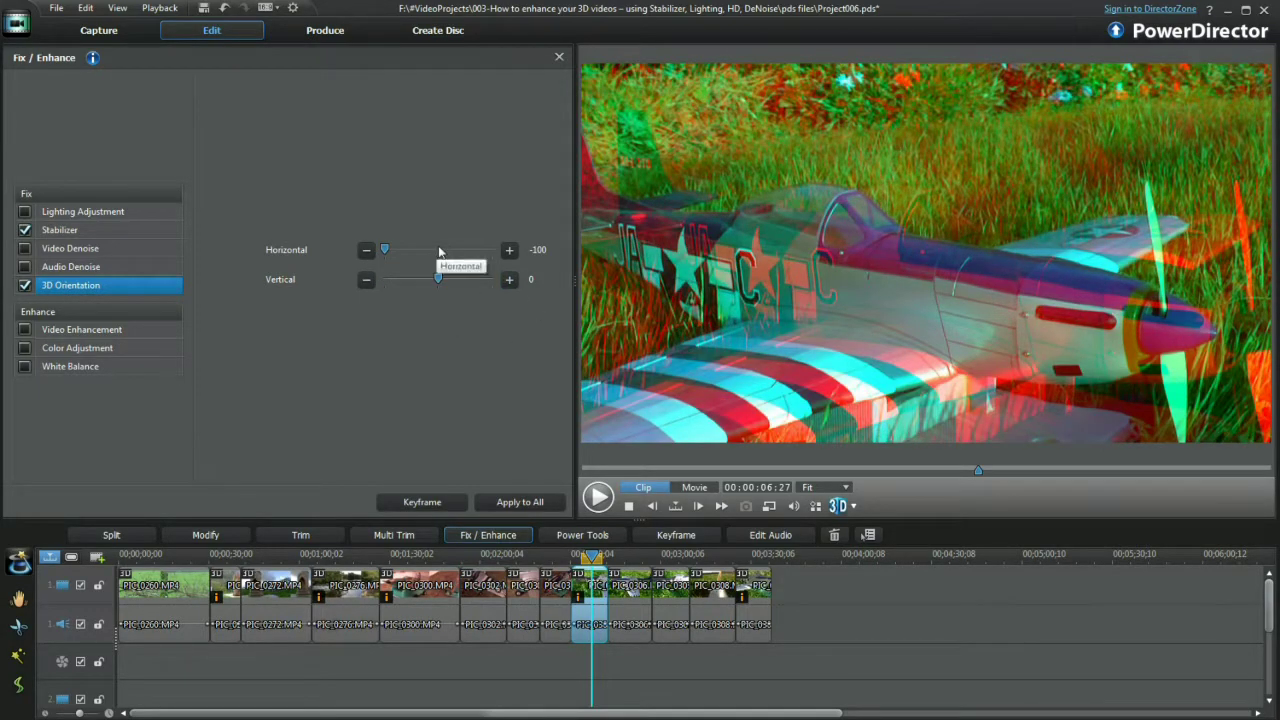
Push the vertical 3D shift to 100 and -100, then set the horizontal shift to 45
{"action": "left_click", "coordinate": [494, 280]}
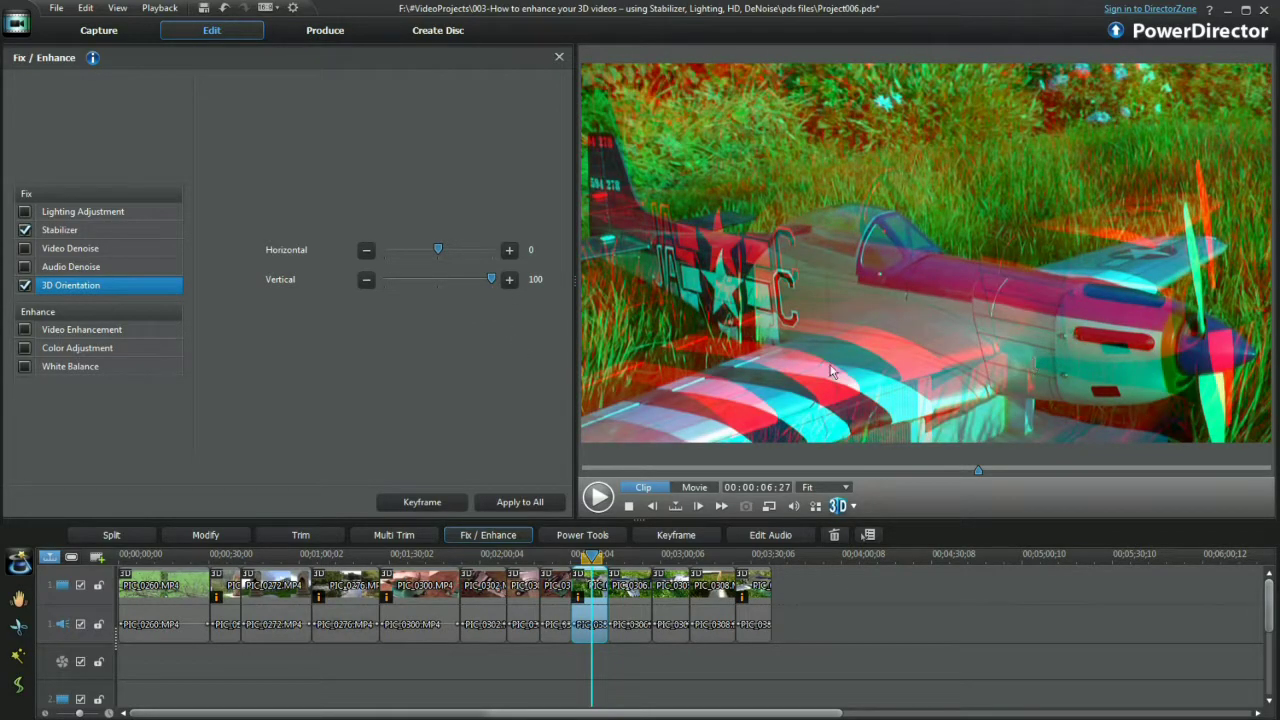
{"action": "left_click", "coordinate": [389, 284]}
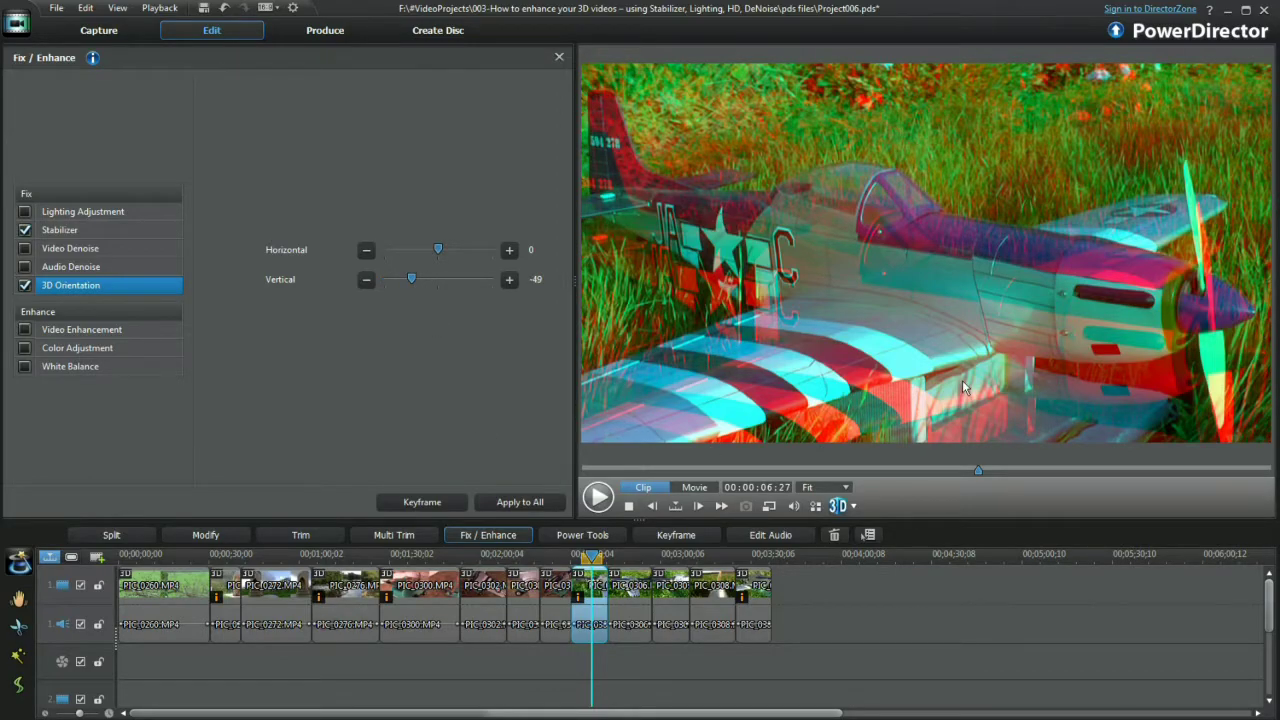
{"action": "left_click", "coordinate": [462, 249]}
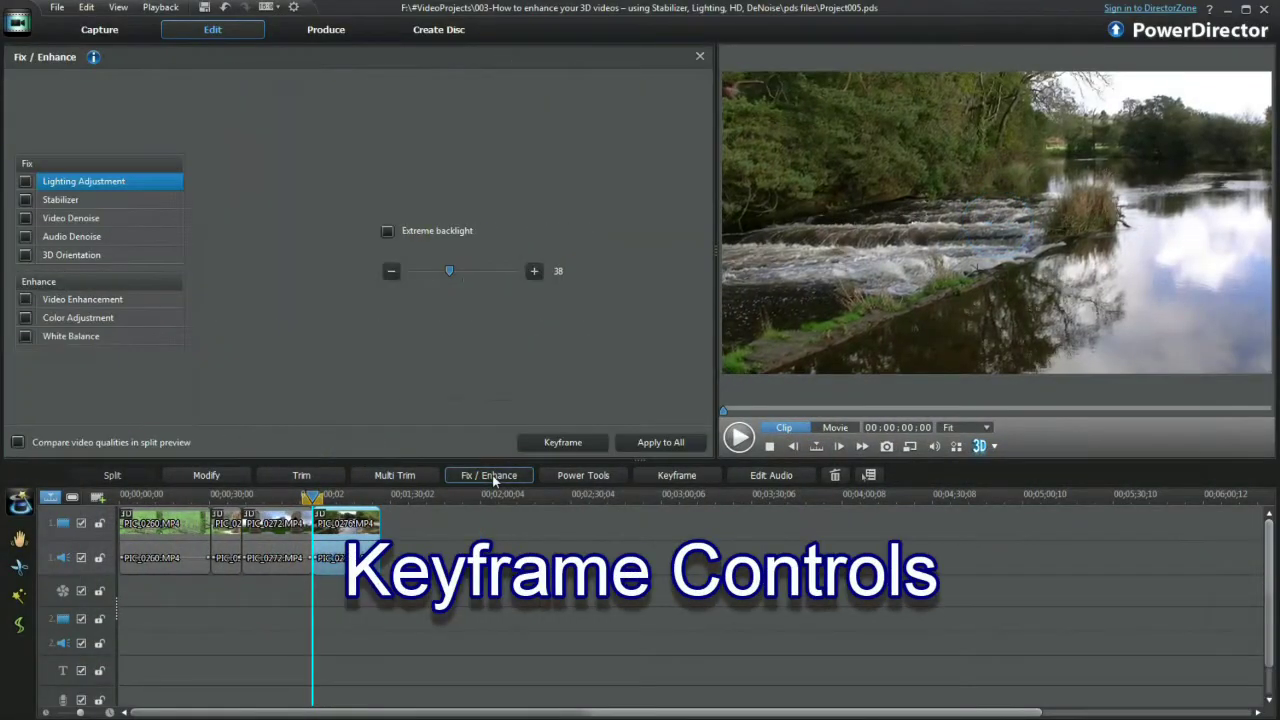
Enable Stabilizer on the river clip in Fix / Enhance and open its Keyframe Settings
{"action": "left_click", "coordinate": [492, 475]}
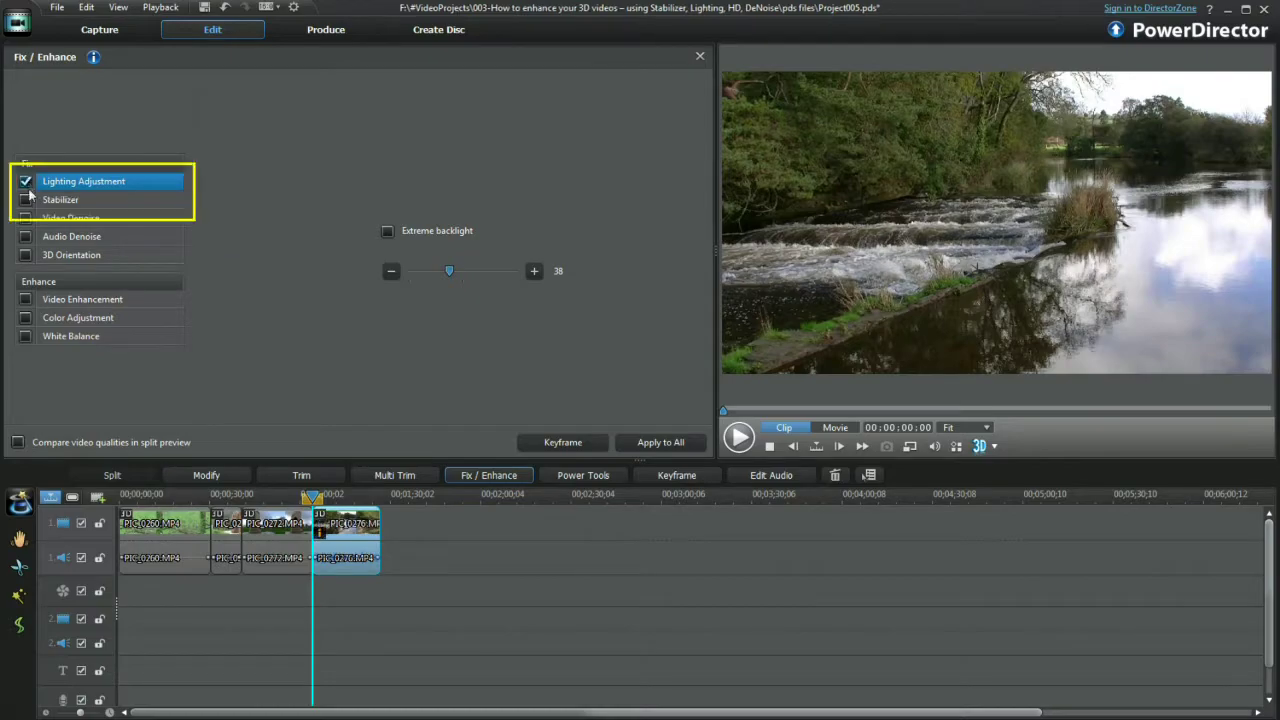
{"action": "left_click", "coordinate": [26, 200]}
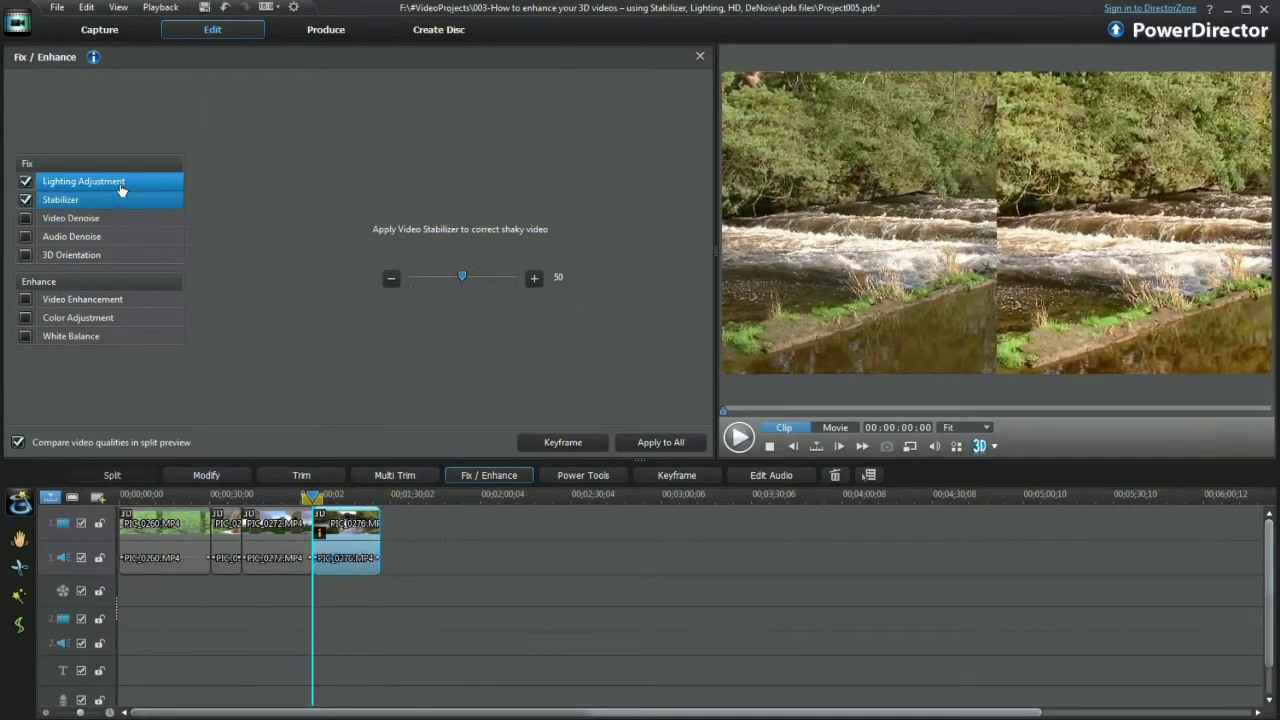
{"action": "left_click", "coordinate": [563, 443]}
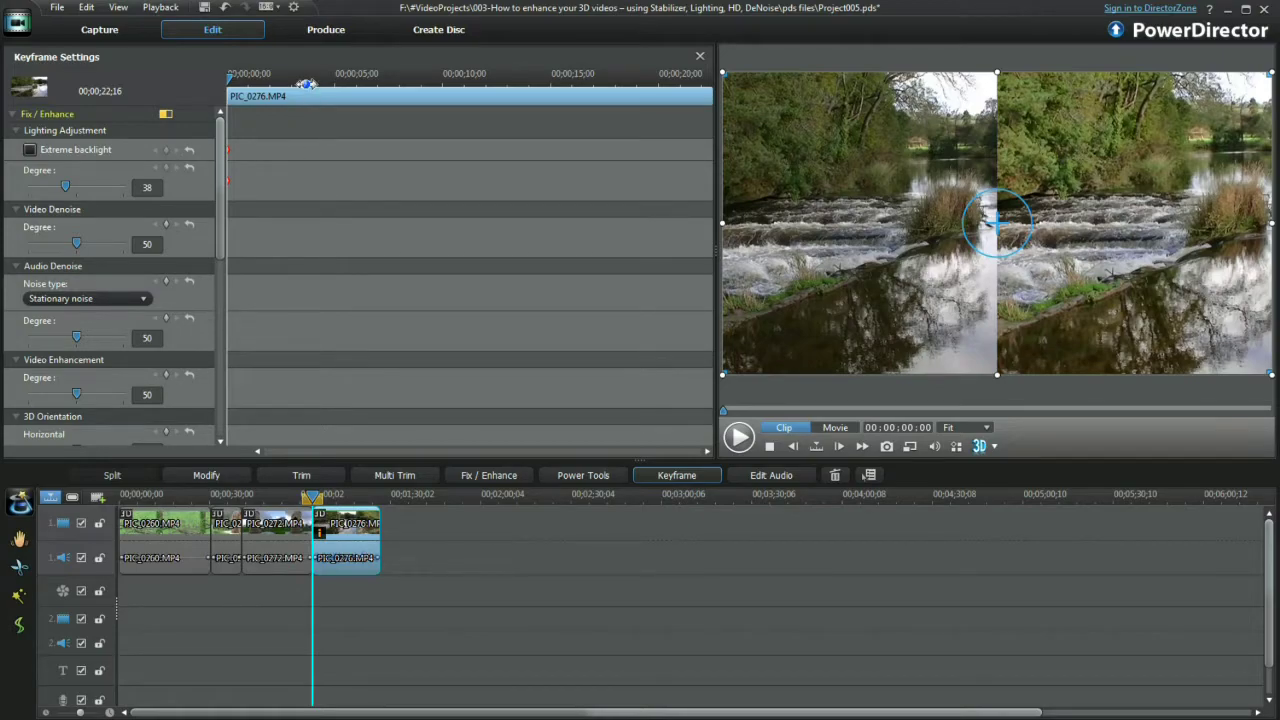
Keyframe the river clip's lighting to 21 at four seconds and back to 38 at fourteen seconds
{"action": "left_click", "coordinate": [315, 82]}
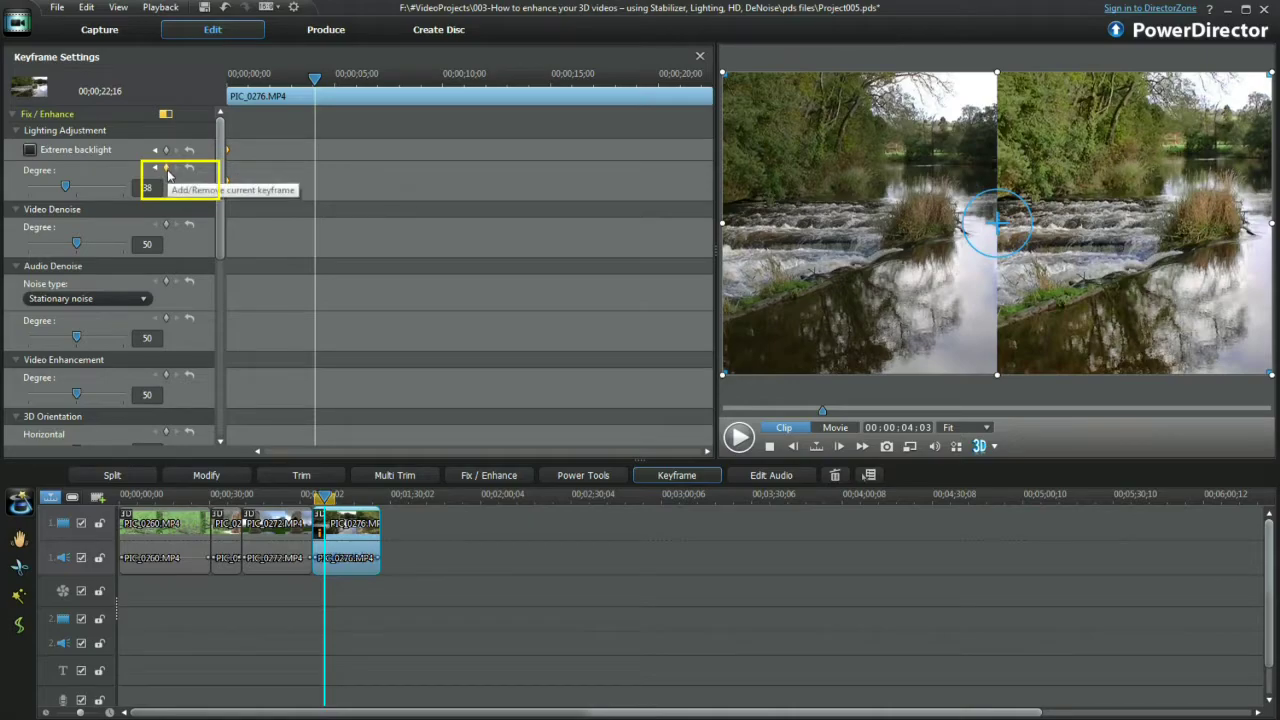
{"action": "left_click", "coordinate": [167, 170]}
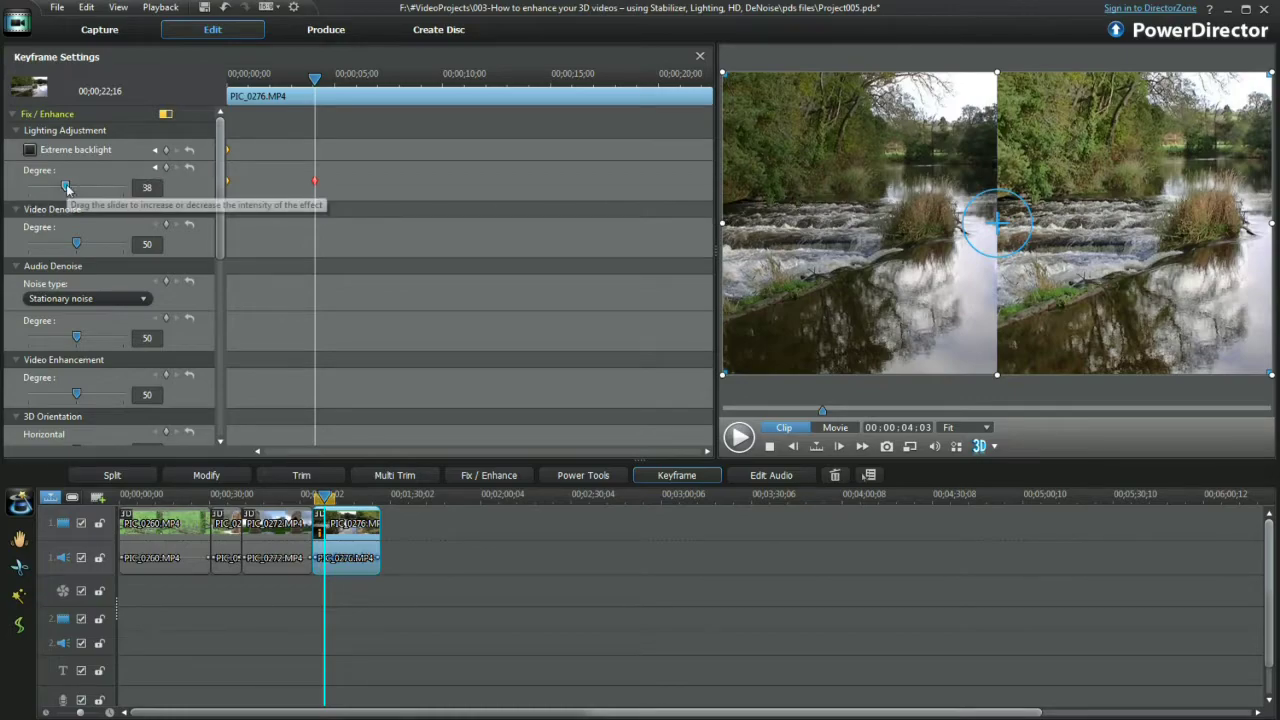
{"action": "left_click_drag", "start_coordinate": [63, 188], "coordinate": [55, 188]}
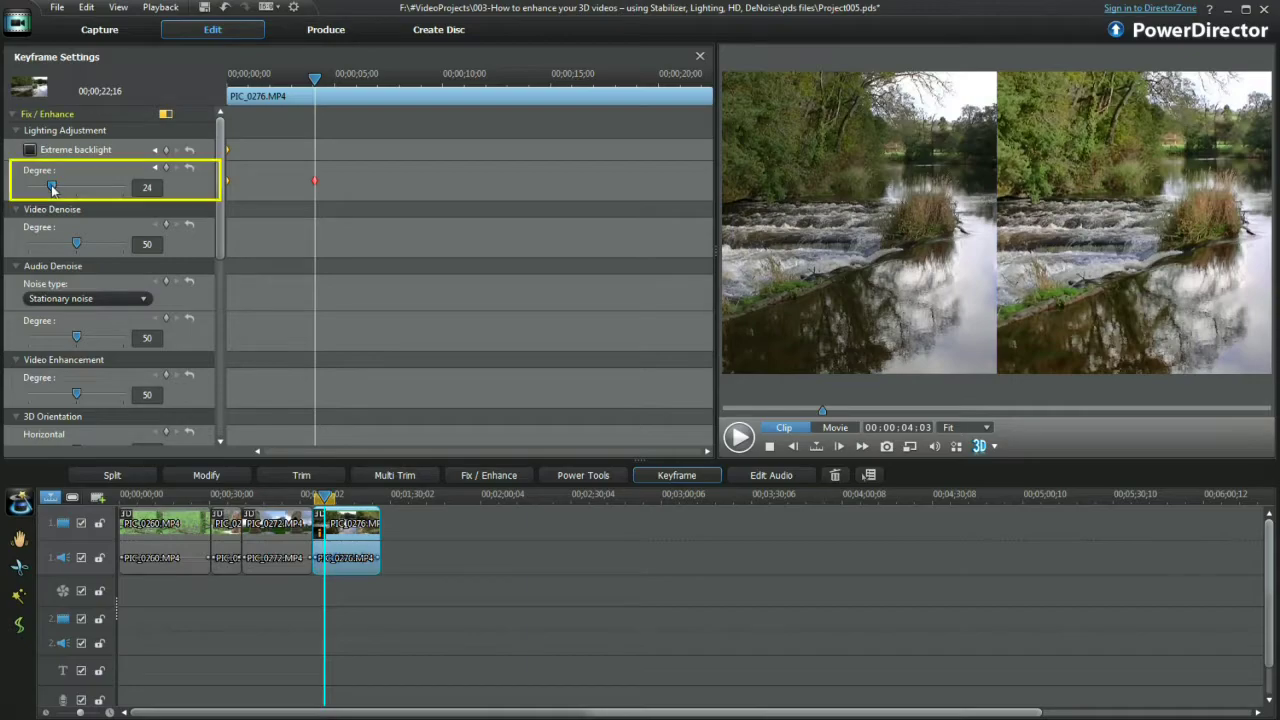
{"action": "left_click_drag", "start_coordinate": [52, 188], "coordinate": [48, 188]}
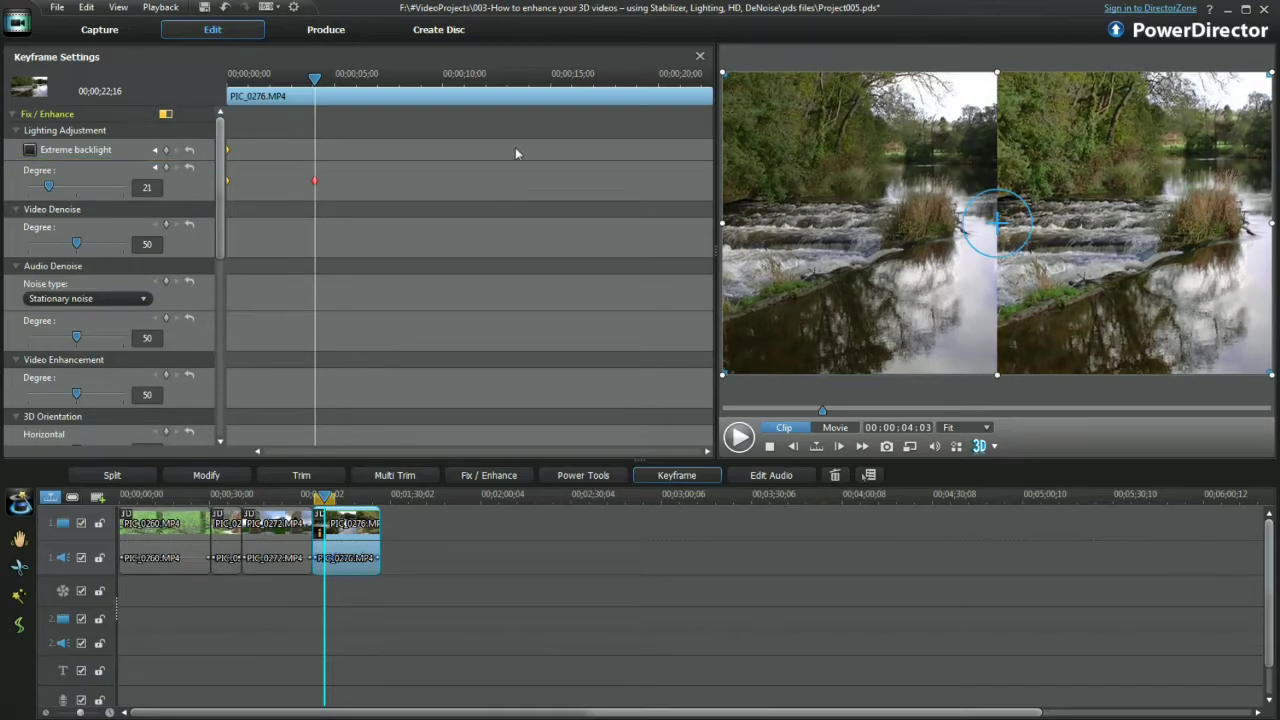
{"action": "left_click", "coordinate": [530, 79]}
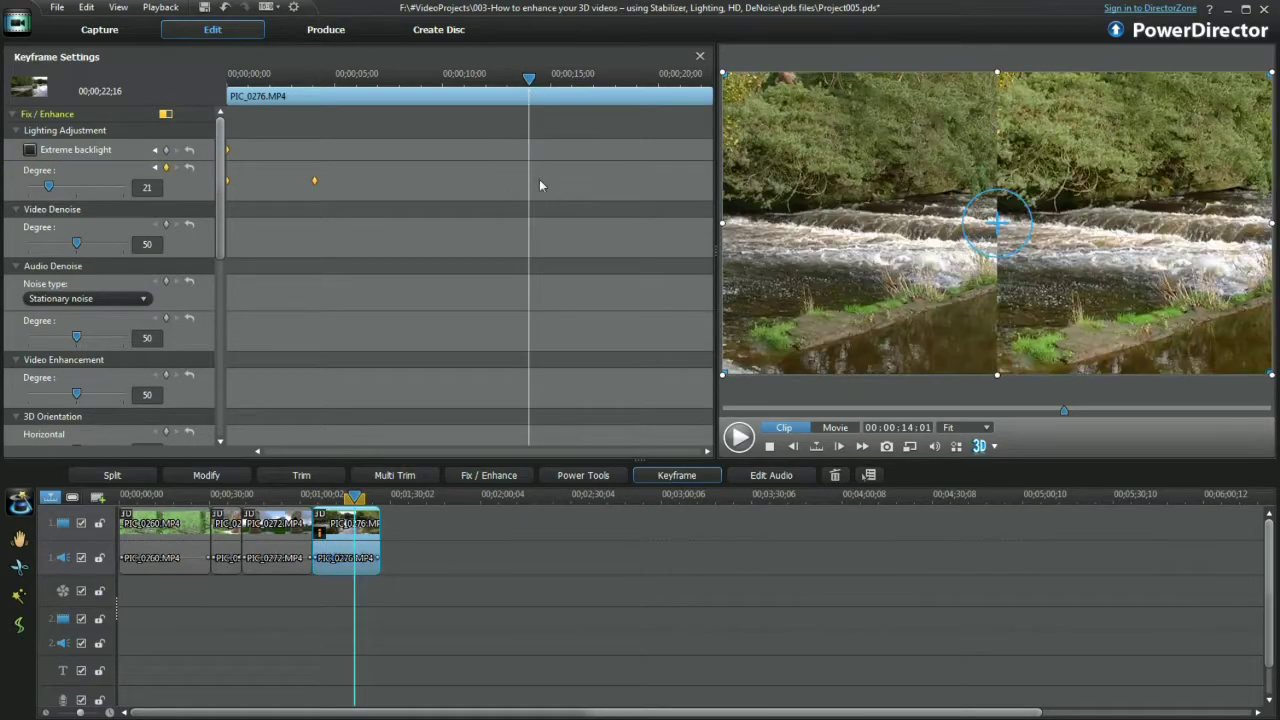
{"action": "left_click_drag", "start_coordinate": [48, 187], "coordinate": [67, 187]}
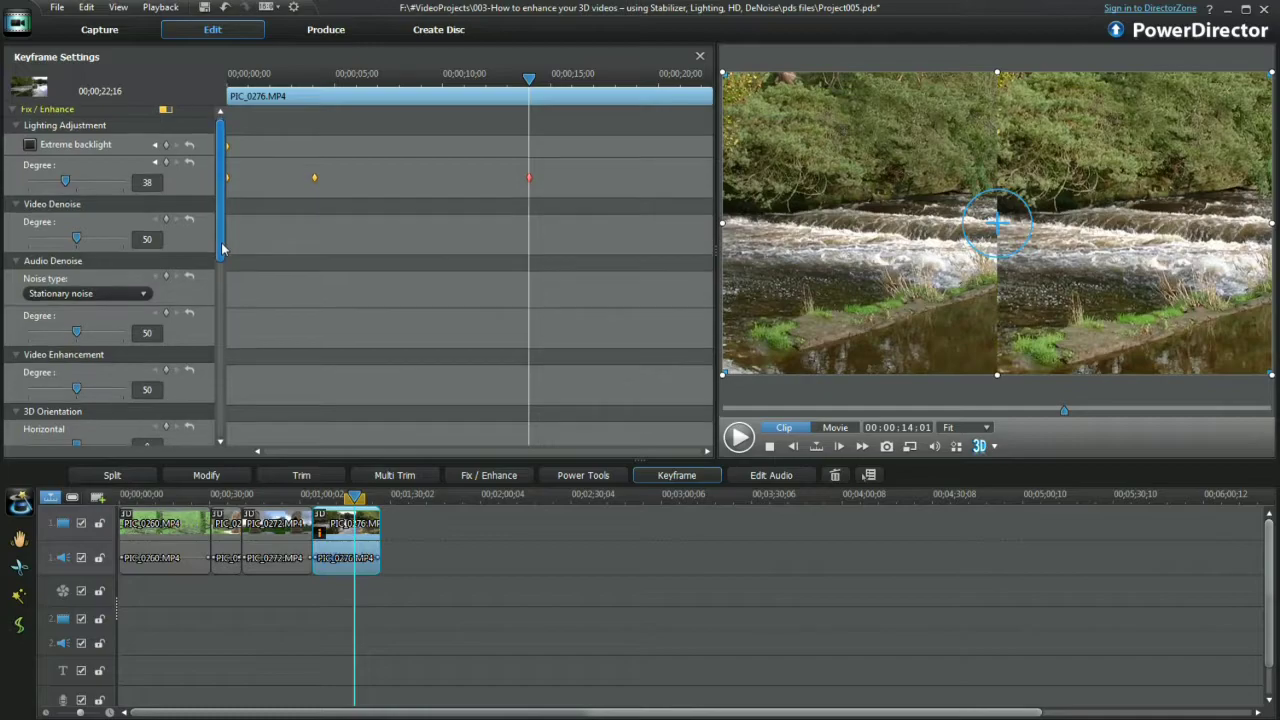
{"action": "scroll", "coordinate": [200, 250], "scroll_direction": "down", "scroll_amount": 2}
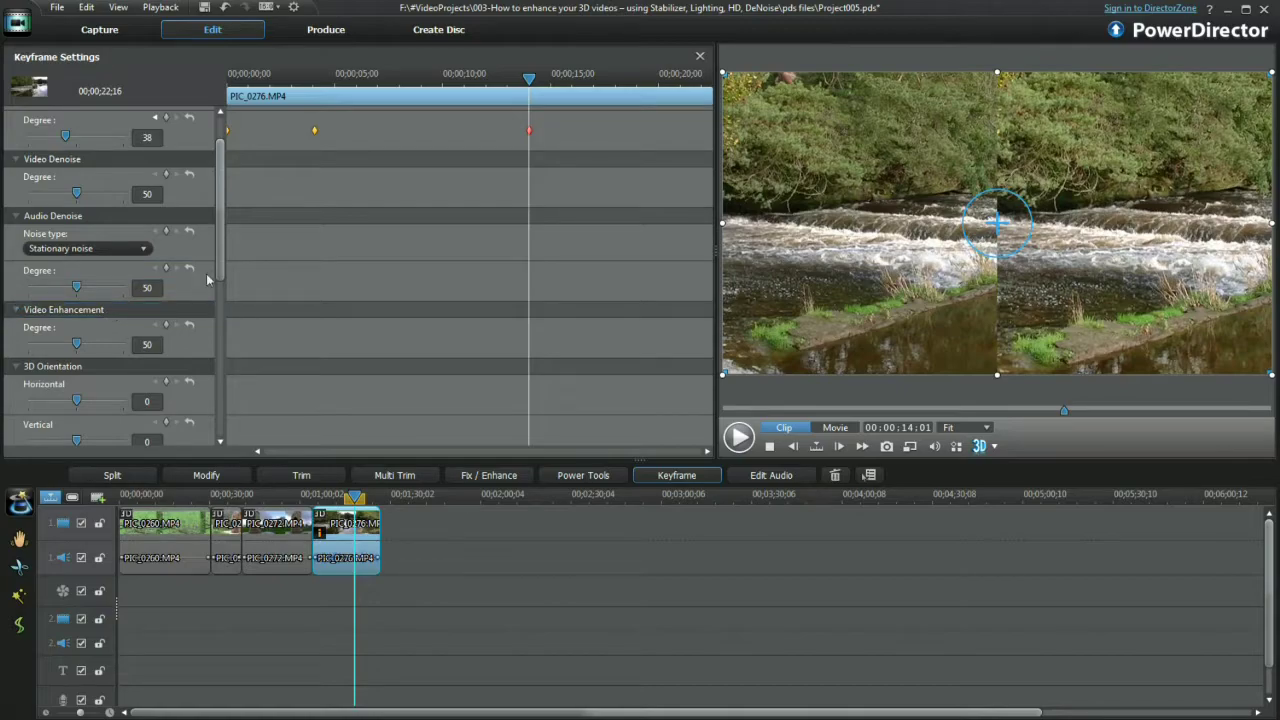
{"action": "left_click_drag", "start_coordinate": [220, 279], "coordinate": [219, 343]}
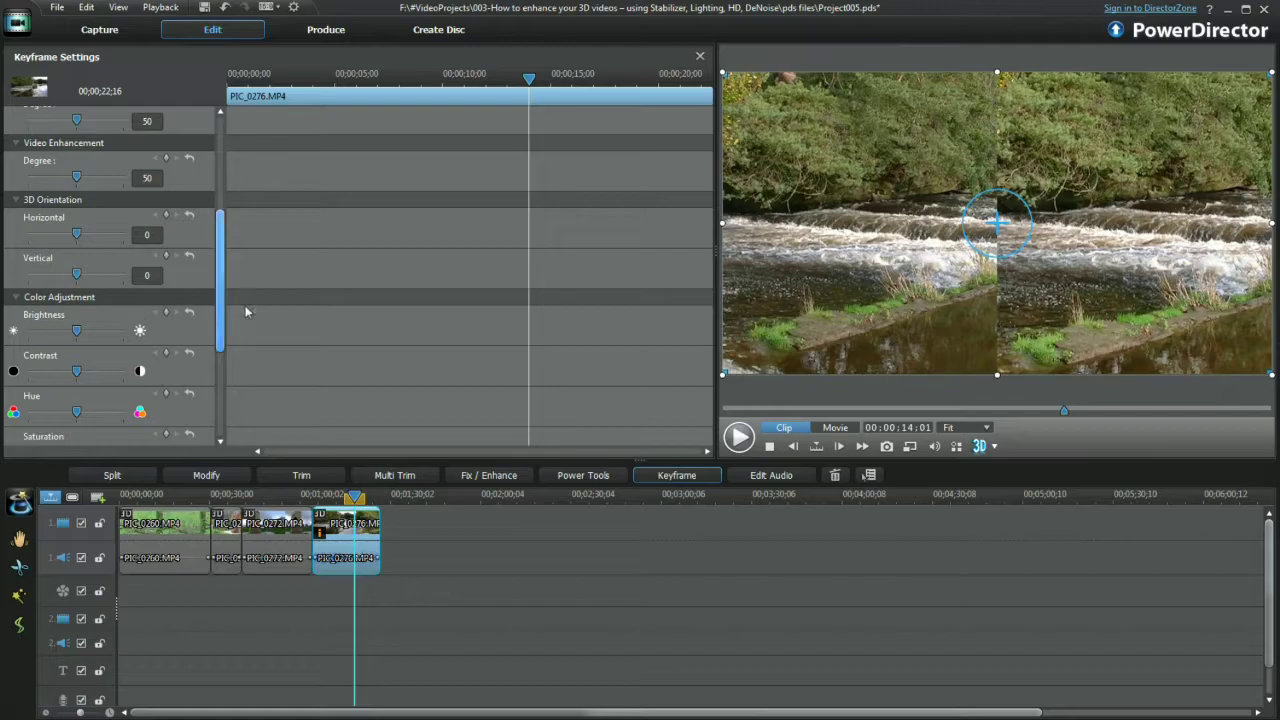
{"action": "left_click_drag", "start_coordinate": [221, 311], "coordinate": [221, 315]}
{"action": "scroll", "coordinate": [200, 330], "scroll_direction": "down", "scroll_amount": 5}
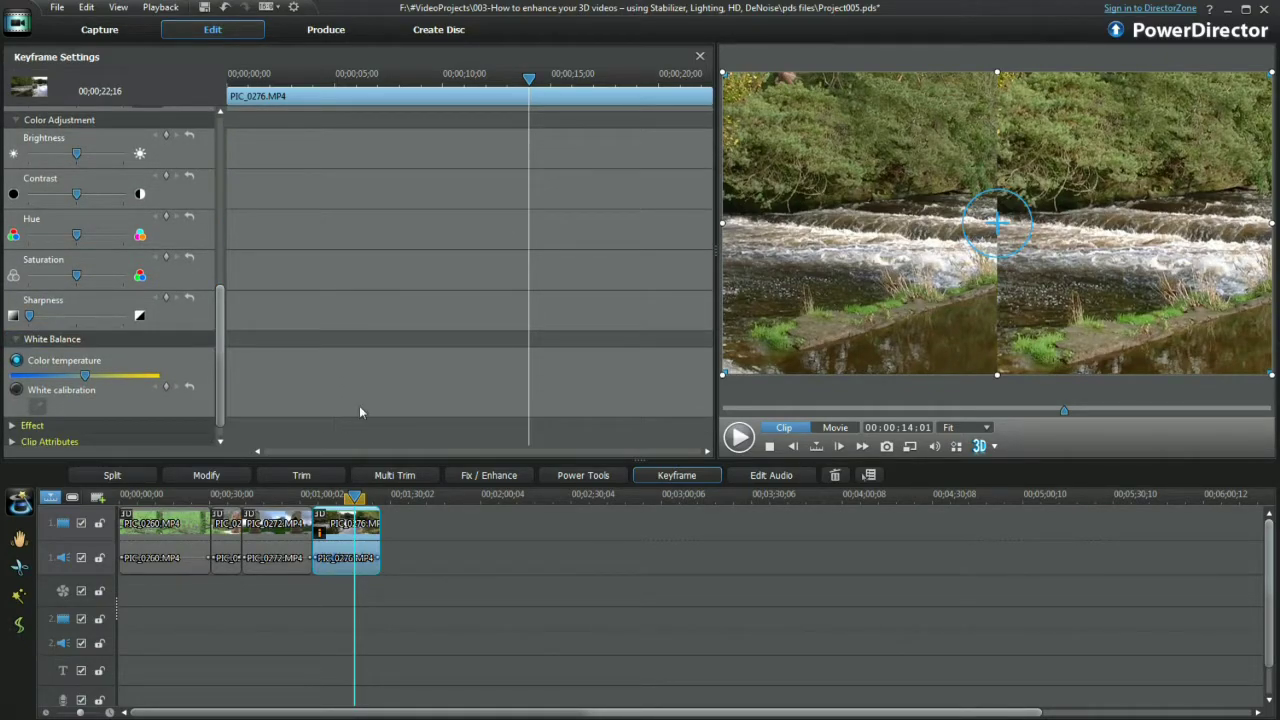
{"action": "left_click_drag", "start_coordinate": [221, 358], "coordinate": [228, 203]}
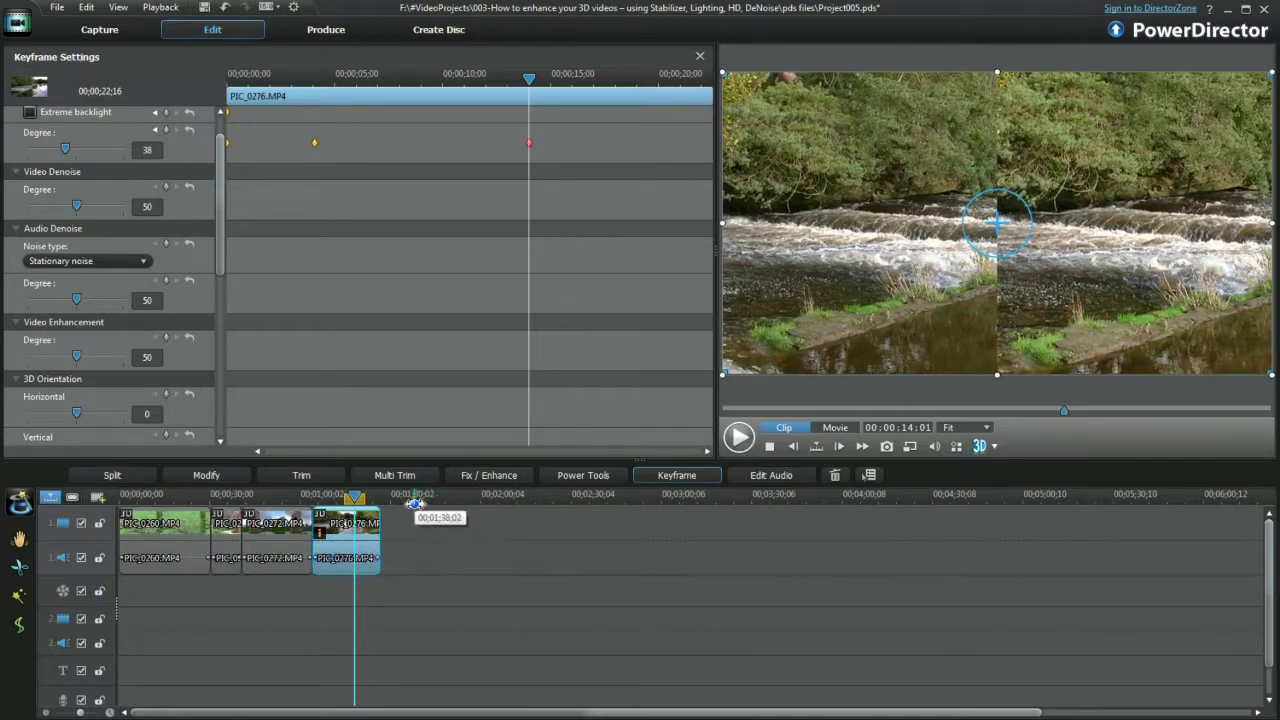
Rewind the river clip to its start and play it to preview the lighting keyframes
{"action": "left_click", "coordinate": [770, 447]}
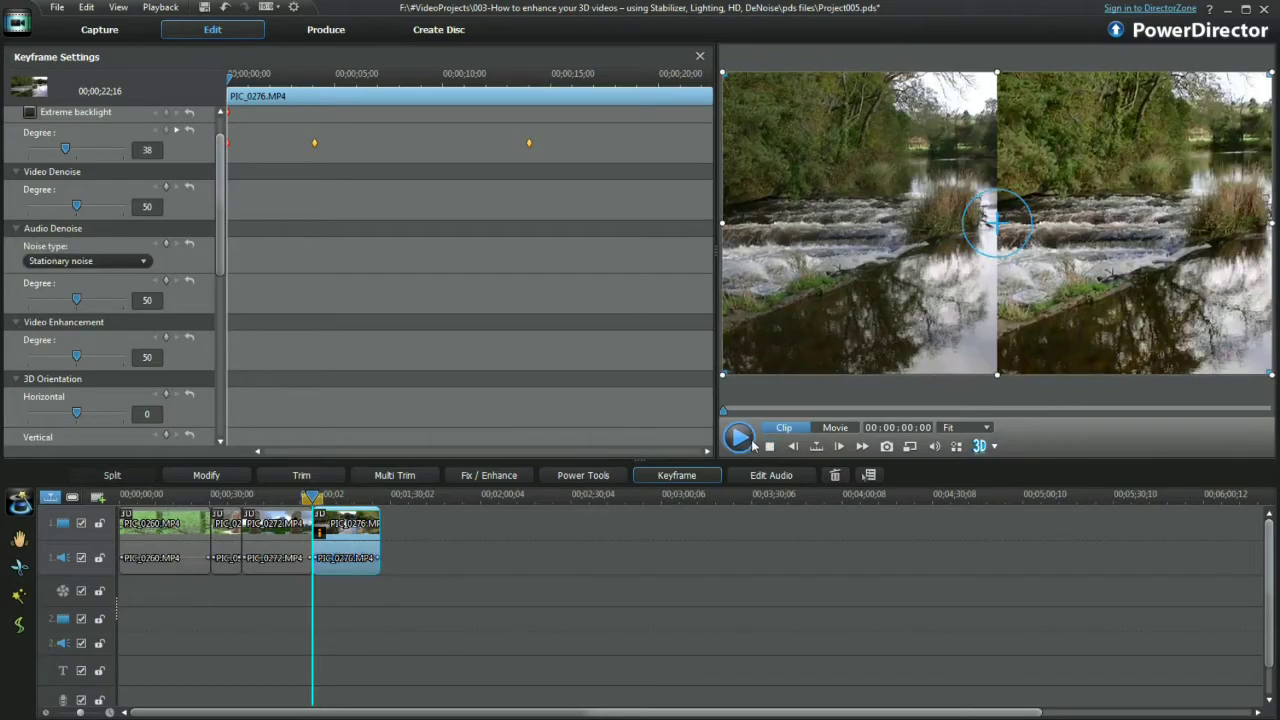
{"action": "left_click", "coordinate": [741, 440]}
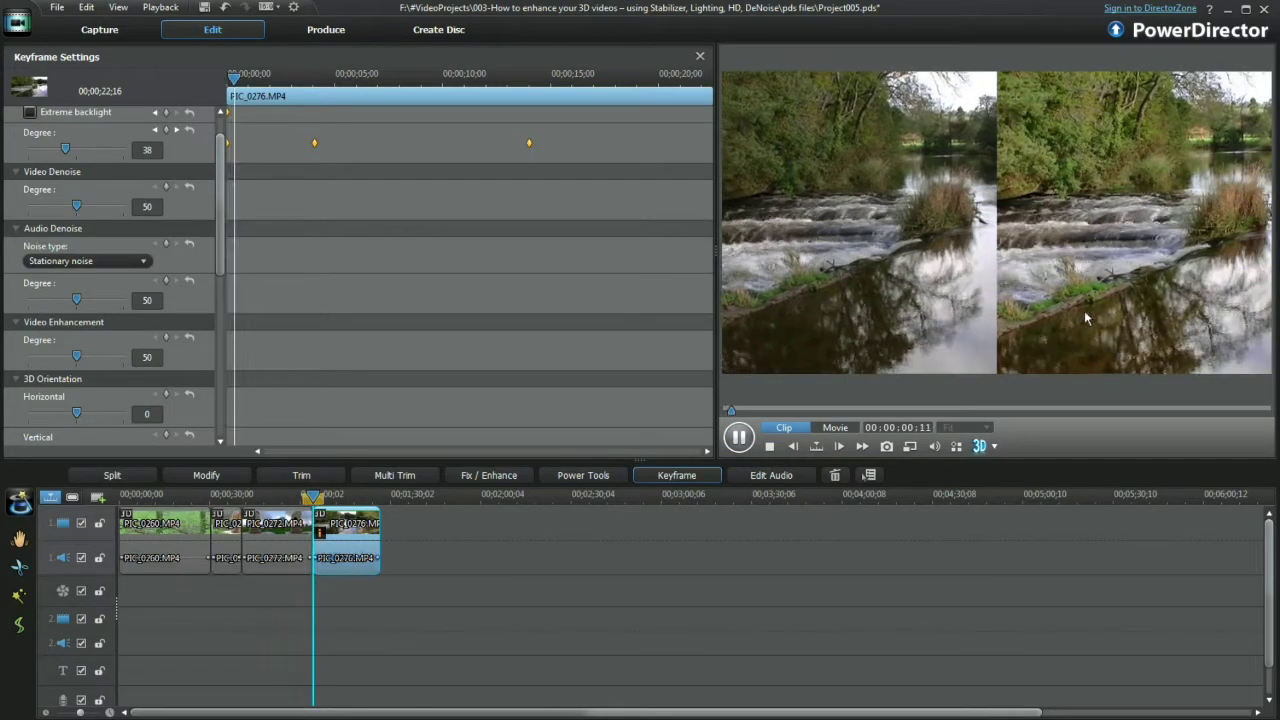